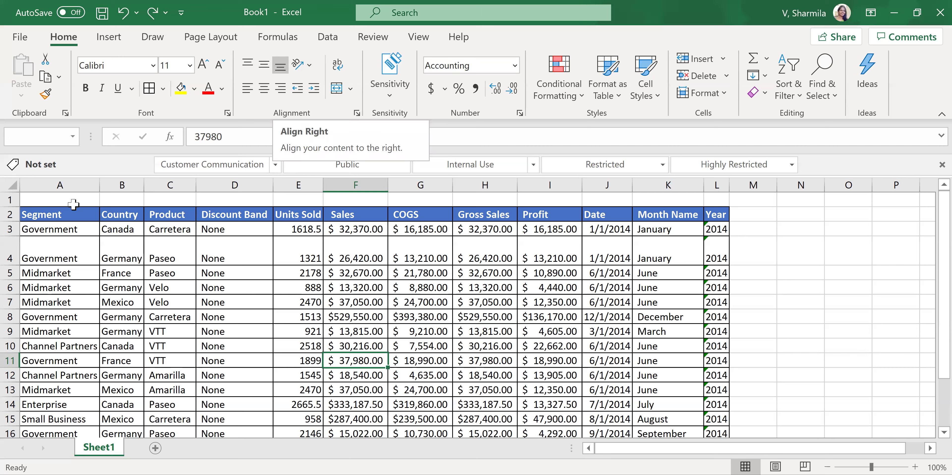
# Step: Widen the Segment column and try center and right alignment on it, ending with left alignment
pyautogui.moveTo(99, 180); pyautogui.dragTo(144, 181)
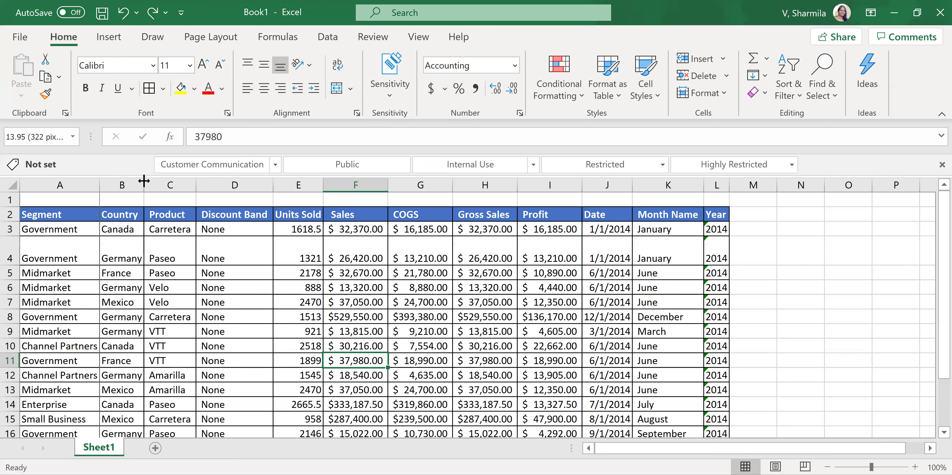
pyautogui.click(76, 186)
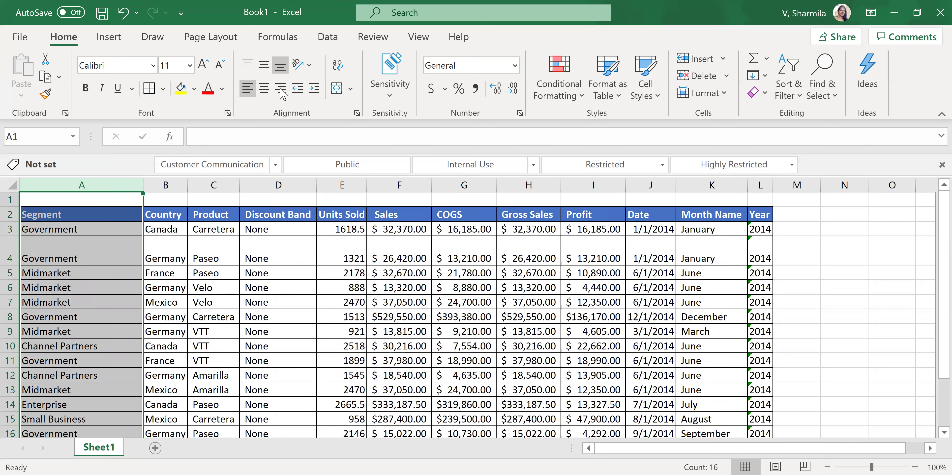
pyautogui.click(268, 90)
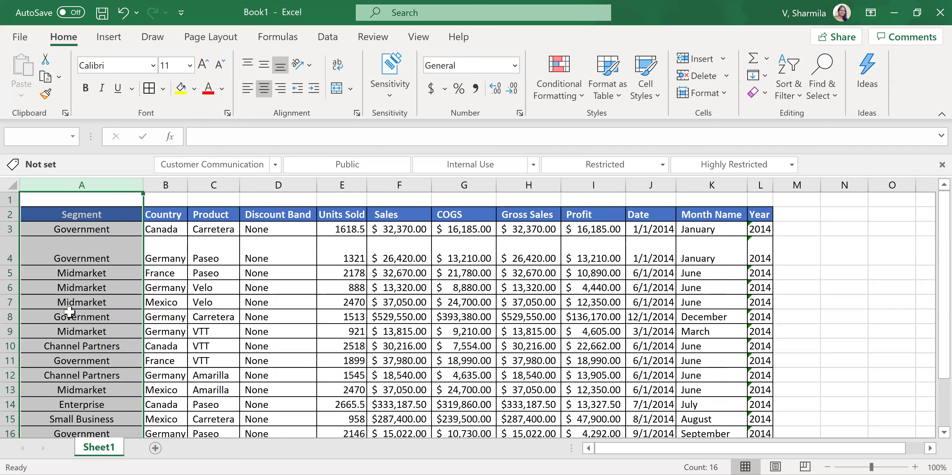
pyautogui.click(278, 93)
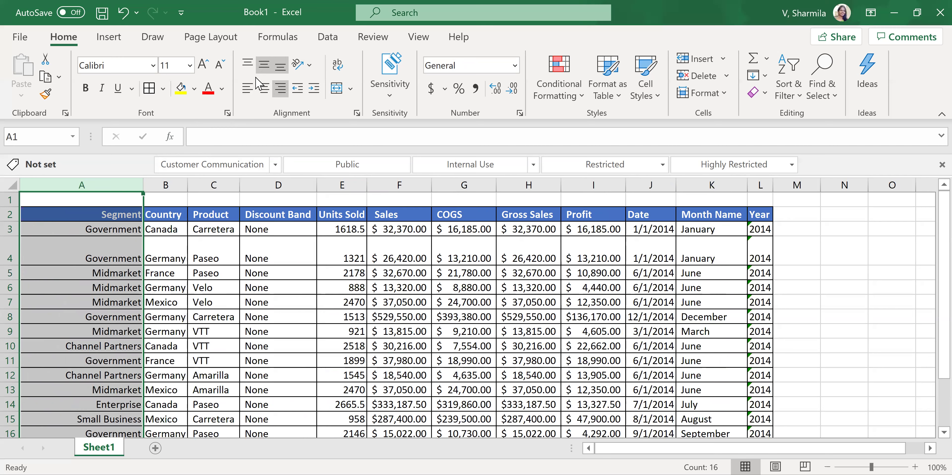
pyautogui.click(252, 90)
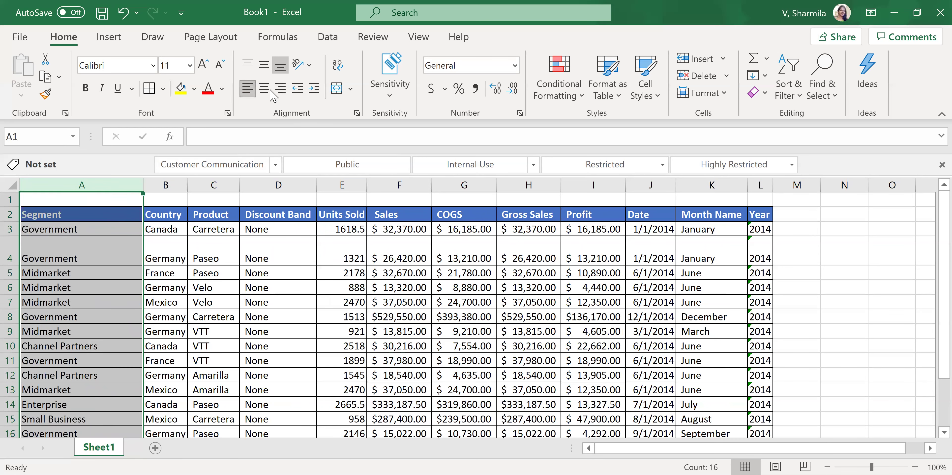
# Step: Angle the Segment header text in A2 counterclockwise
pyautogui.click(204, 232)
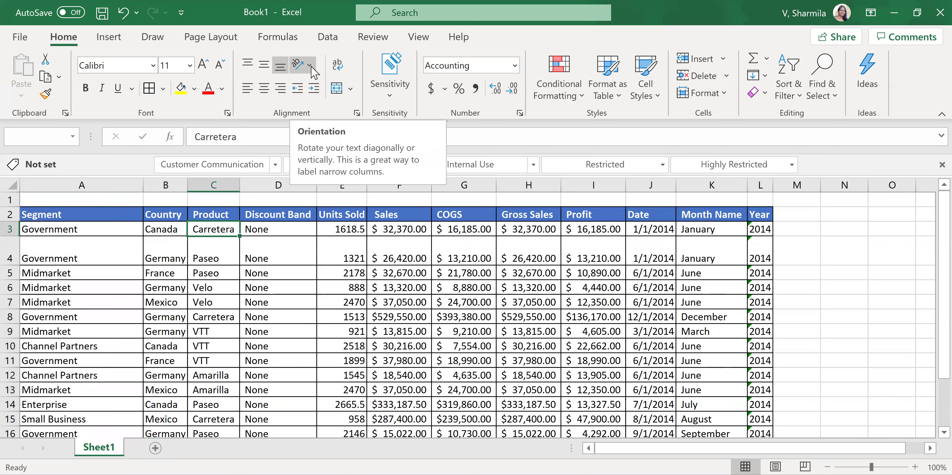
pyautogui.click(309, 67)
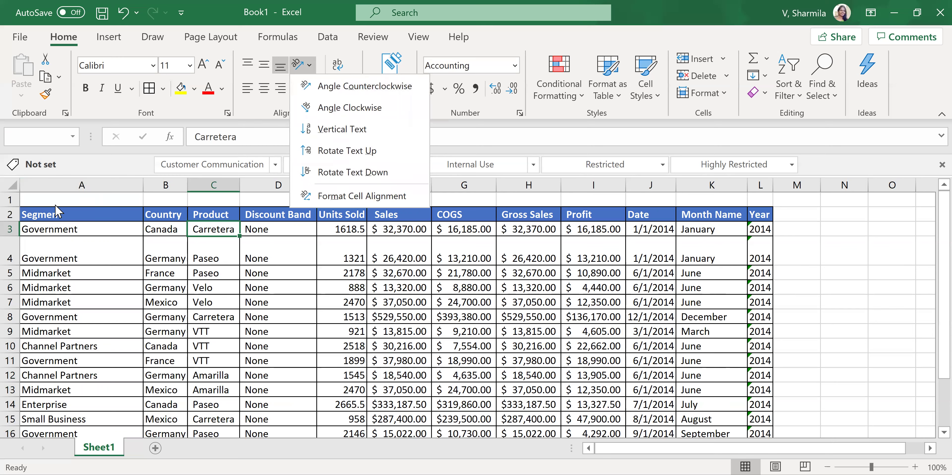
pyautogui.click(73, 213)
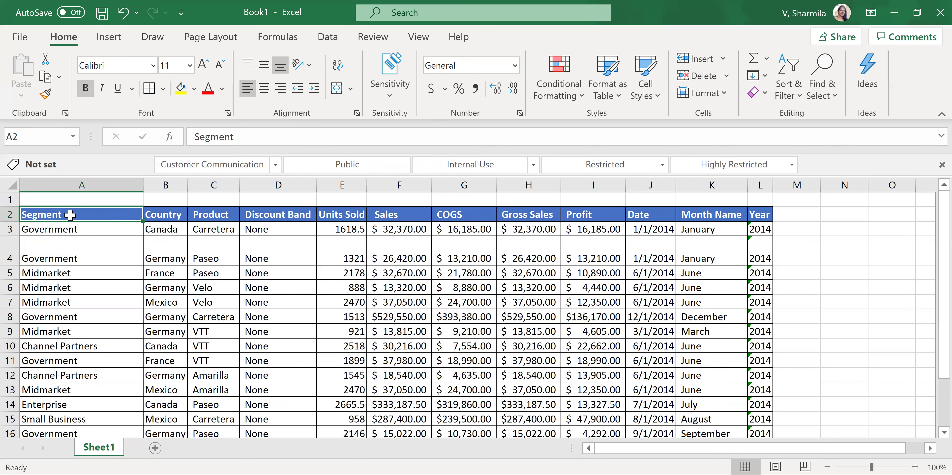
pyautogui.click(312, 67)
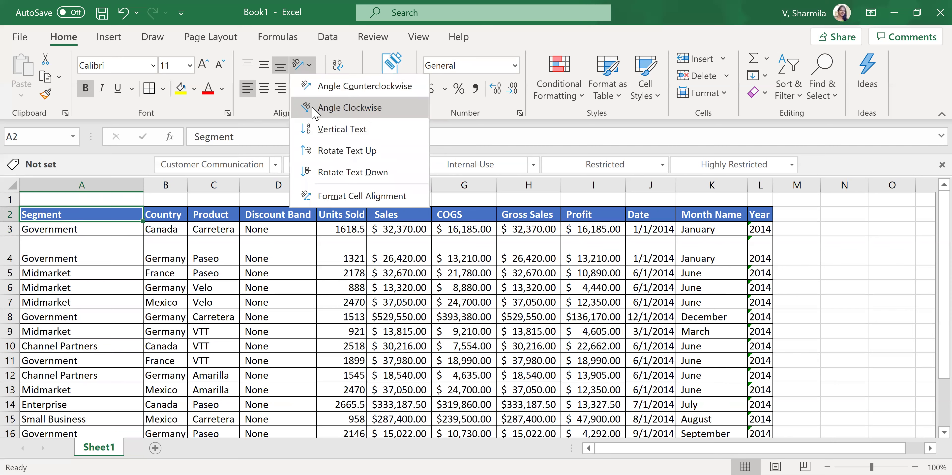
pyautogui.click(339, 89)
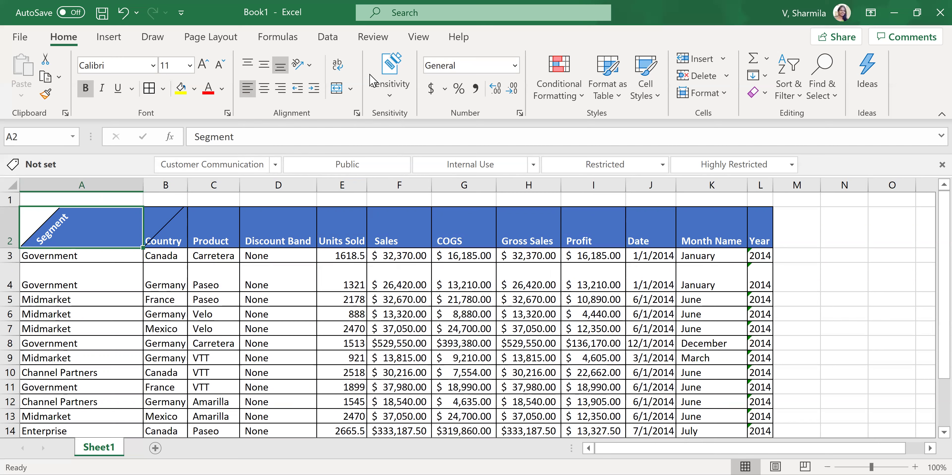
# Step: Change the Segment header's orientation to Vertical Text and replace that with Rotate Text Up
pyautogui.click(309, 66)
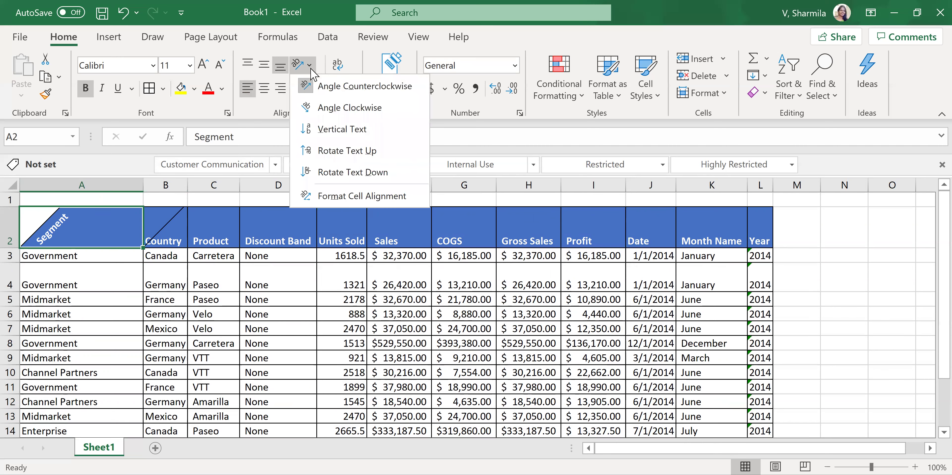
pyautogui.click(326, 130)
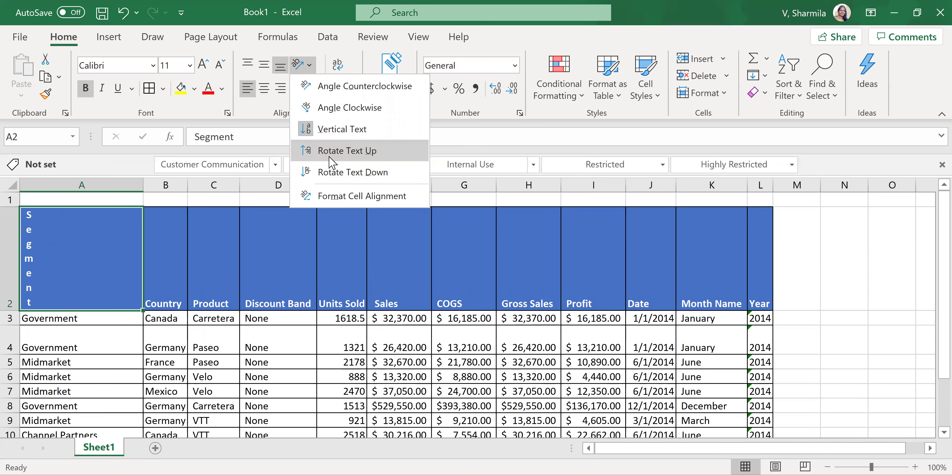
pyautogui.click(330, 158)
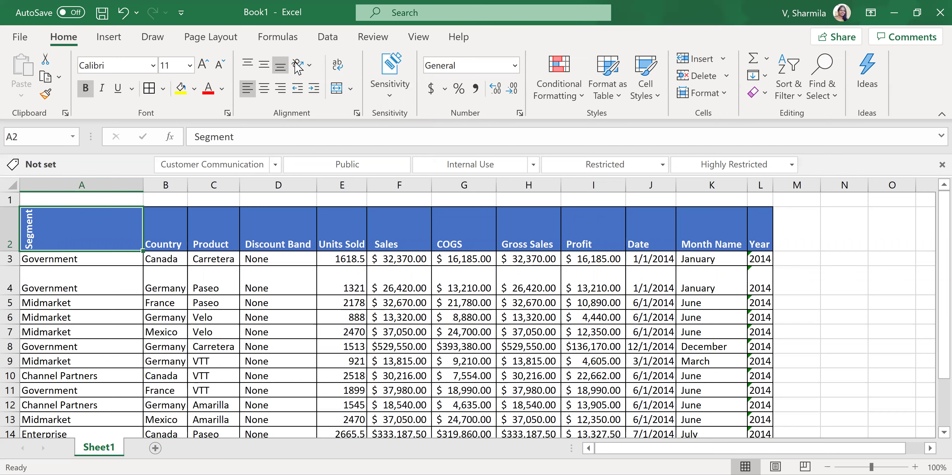
pyautogui.click(308, 65)
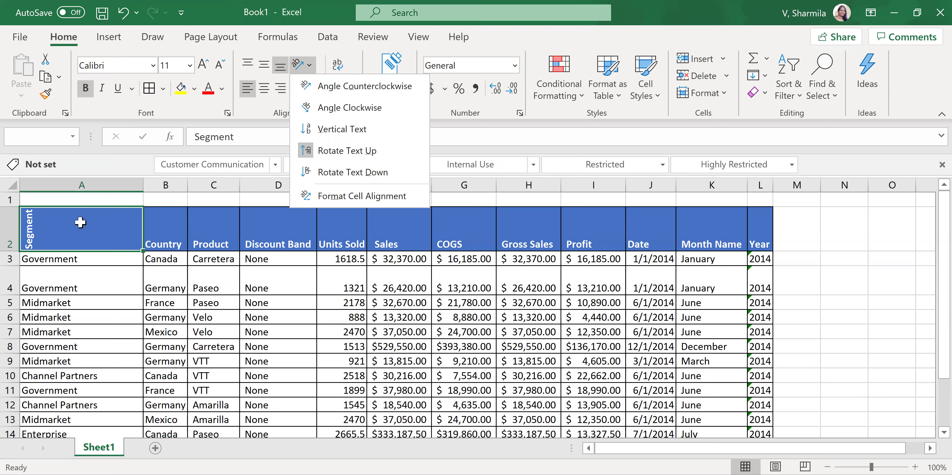
pyautogui.click(312, 64)
pyautogui.click(312, 65)
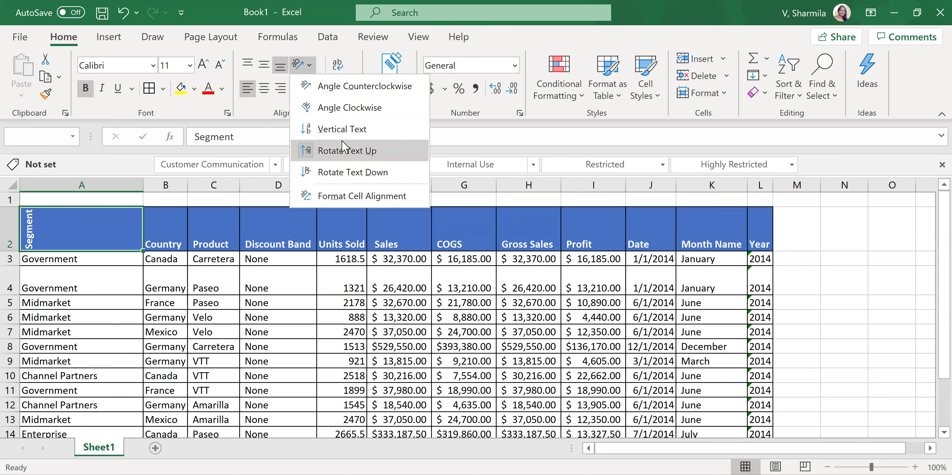
pyautogui.click(235, 202)
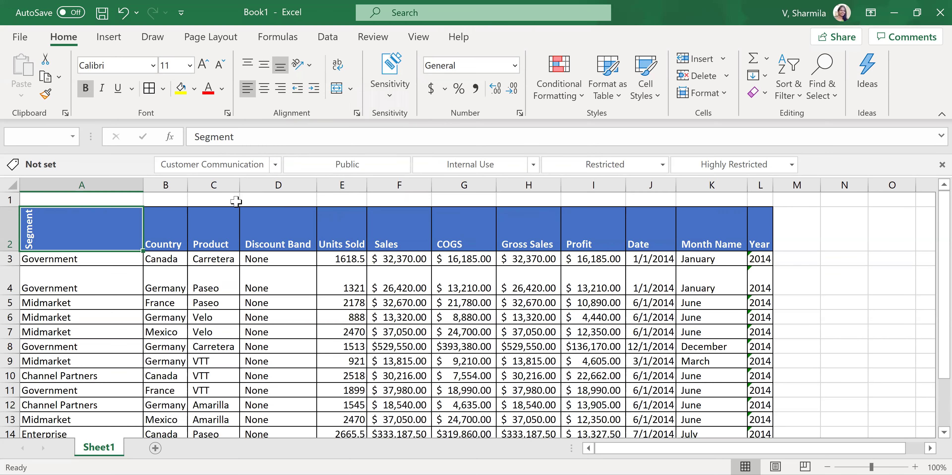
# Step: Undo the three orientation changes made to the Segment header
pyautogui.hotkey('ctrl', 'z')
pyautogui.hotkey('ctrl', 'z')
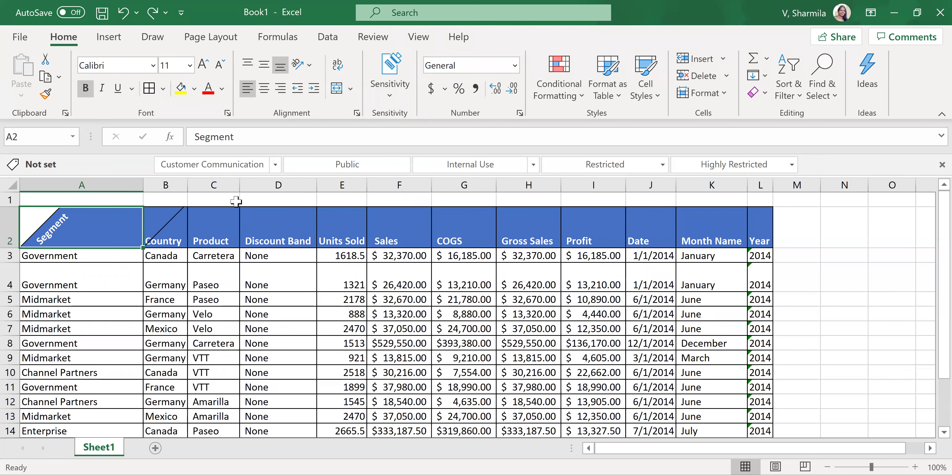
pyautogui.hotkey('ctrl', 'z')
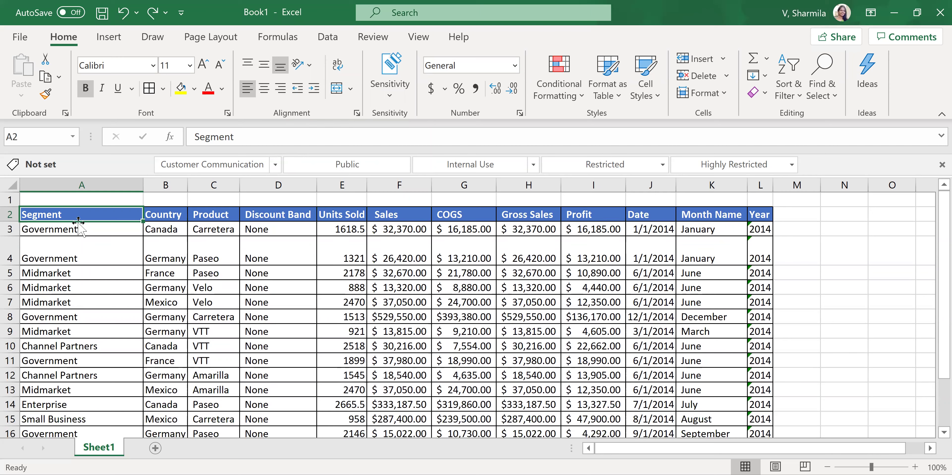
# Step: Undo the left alignment of the Segment column and align the column left again
pyautogui.click(67, 244)
pyautogui.hotkey('ctrl', 'z')
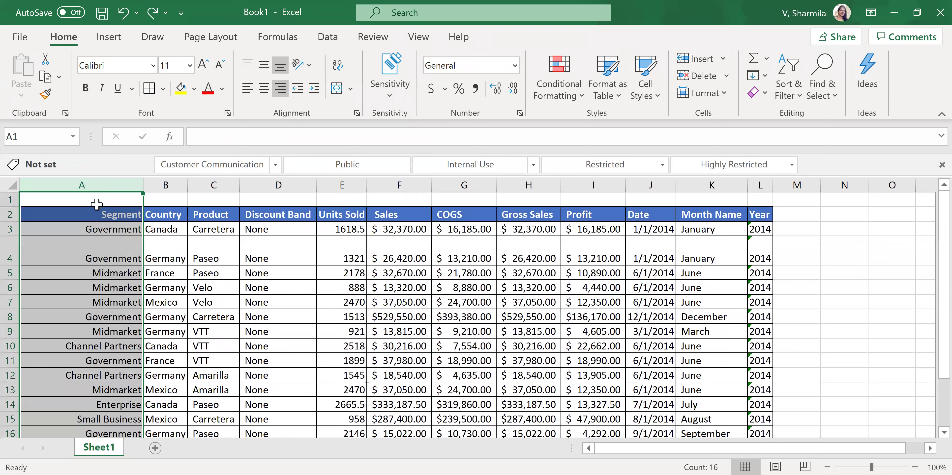
pyautogui.click(248, 88)
# Step: Angle the Segment header in A2 clockwise and change its orientation to Vertical Text
pyautogui.click(111, 212)
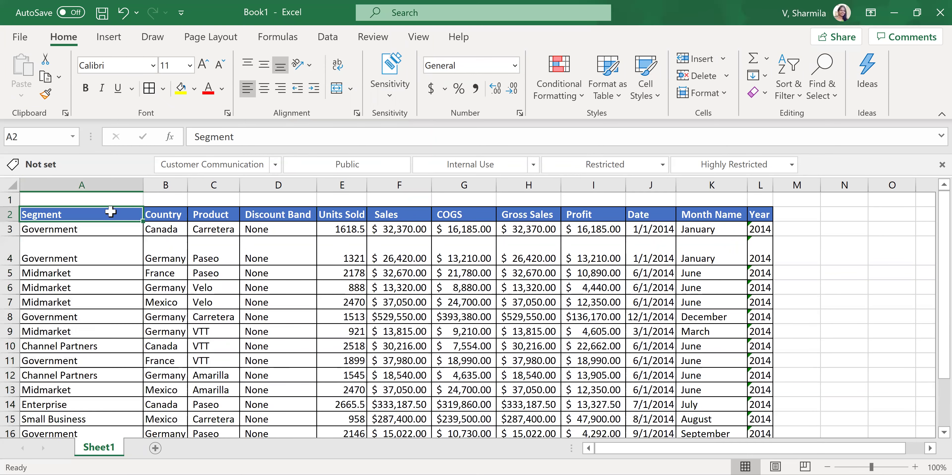
pyautogui.click(311, 65)
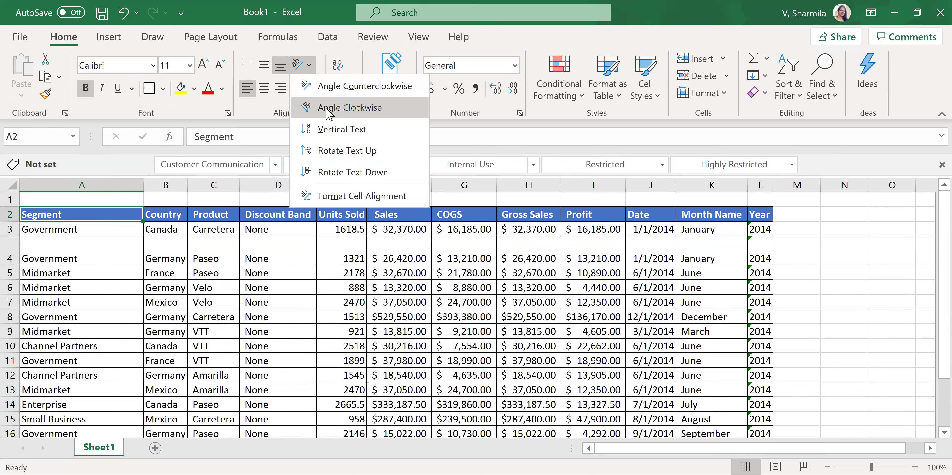
pyautogui.click(328, 109)
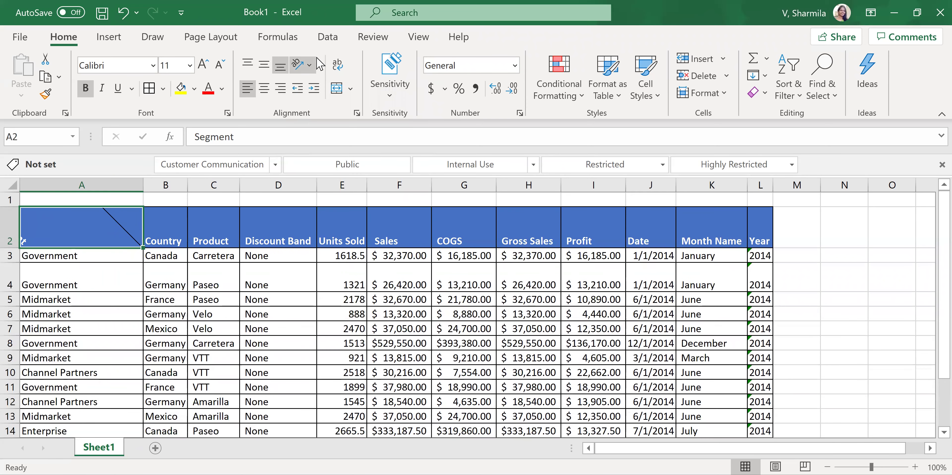
pyautogui.click(309, 67)
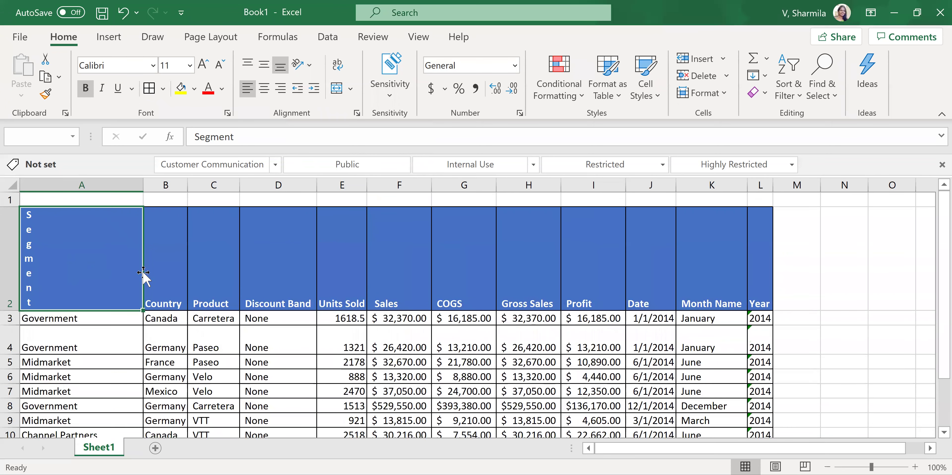
# Step: Copy the Country header's formatting from B2 onto the Segment header in A2 with Format Painter
pyautogui.click(166, 273)
pyautogui.moveTo(275, 270); pyautogui.dragTo(735, 272)
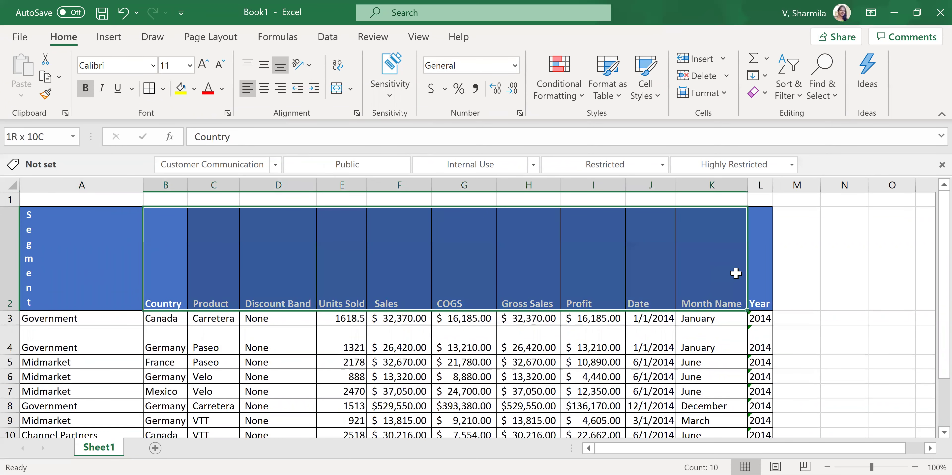
pyautogui.click(164, 253)
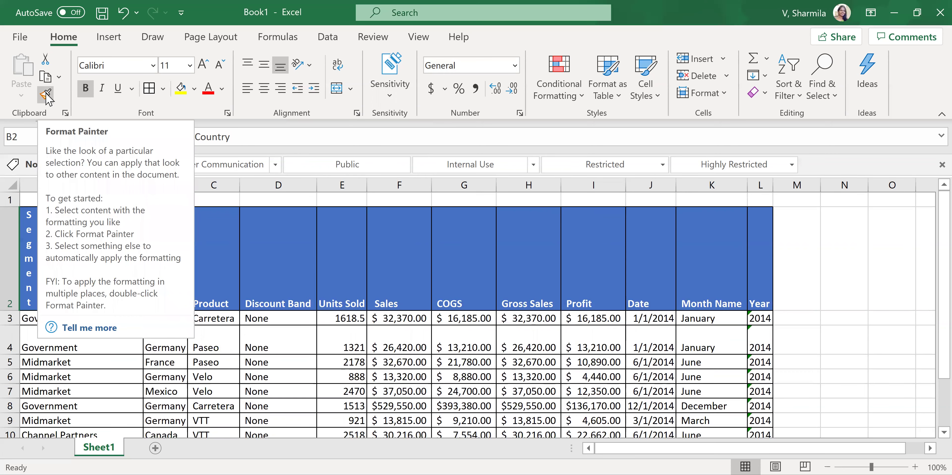
pyautogui.click(229, 235)
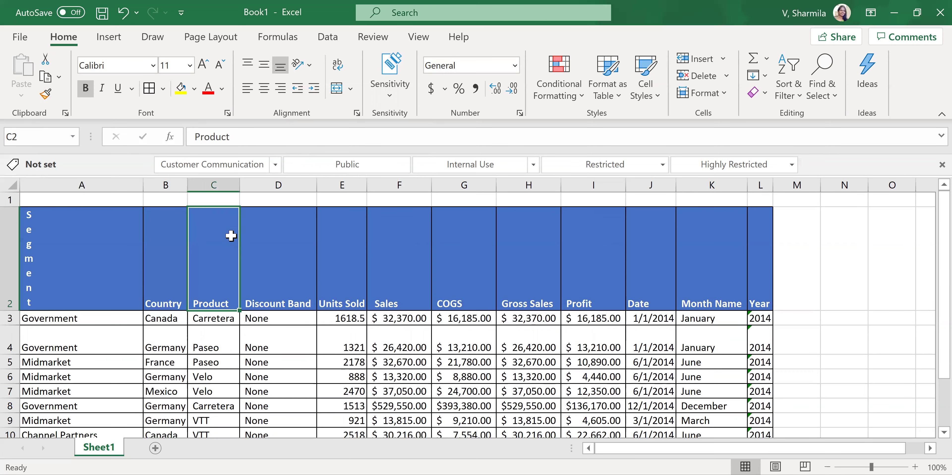
pyautogui.click(168, 257)
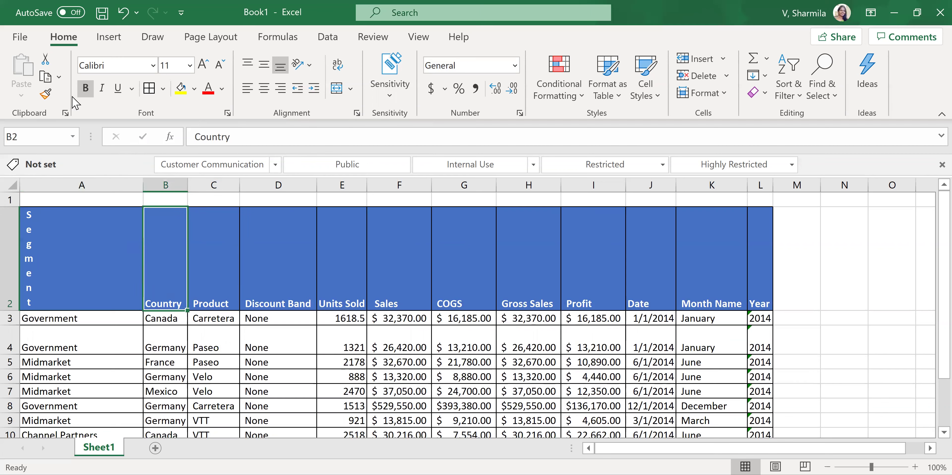
pyautogui.click(46, 95)
pyautogui.click(146, 255)
pyautogui.click(46, 95)
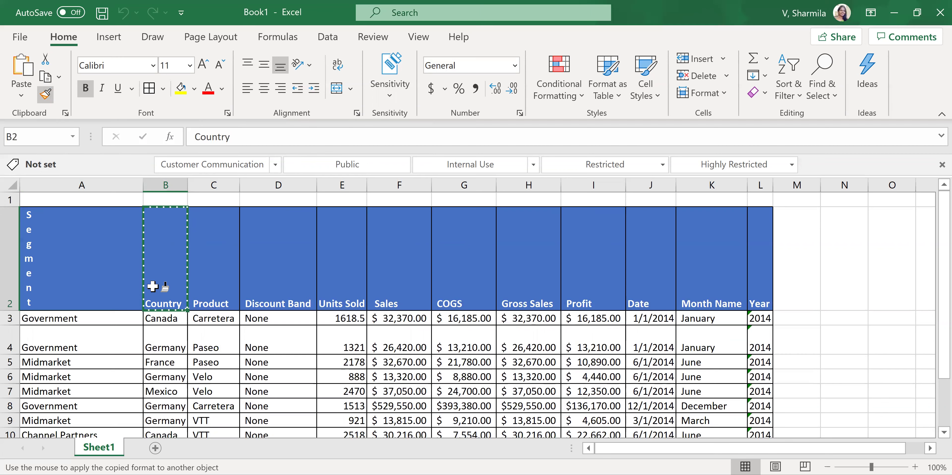
pyautogui.click(66, 242)
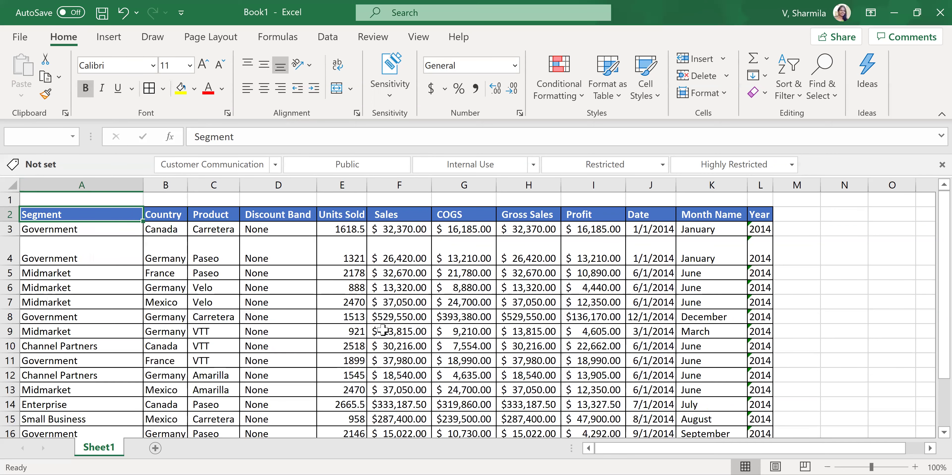
# Step: Increase the indent of the Government entry in A3 by four levels and remove the indent again
pyautogui.click(257, 346)
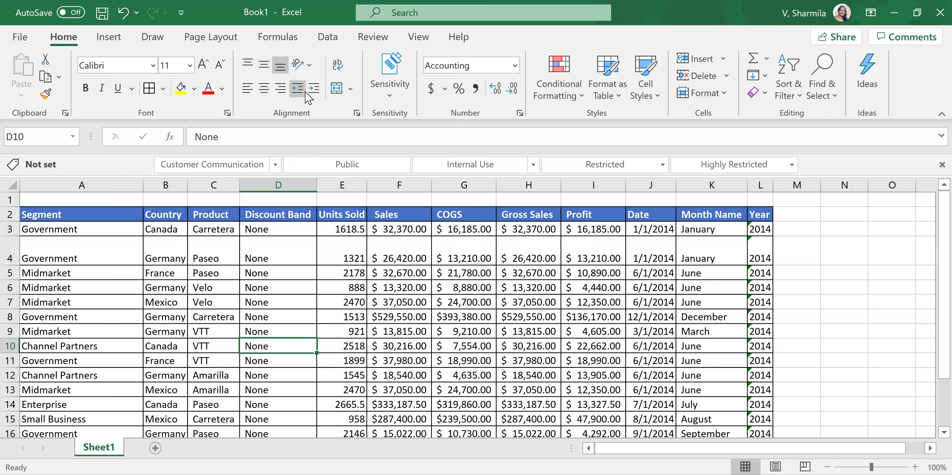
pyautogui.hotkey('ctrl', 'Home')
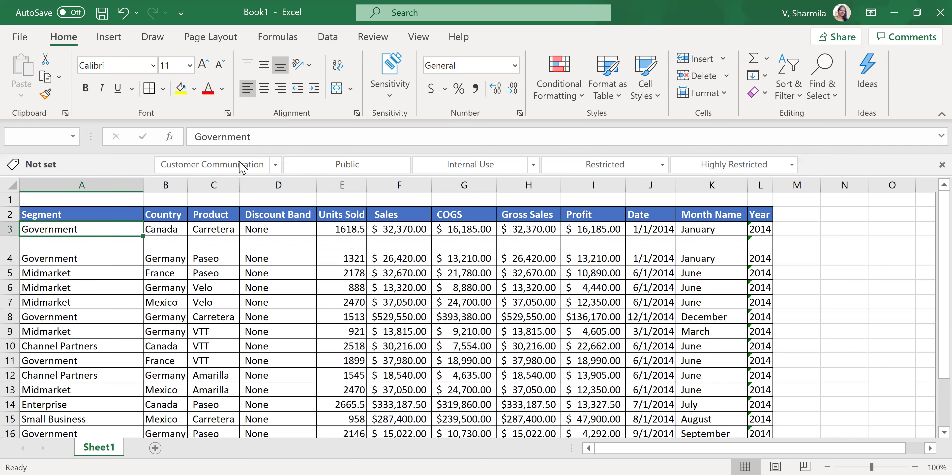
pyautogui.click(314, 89)
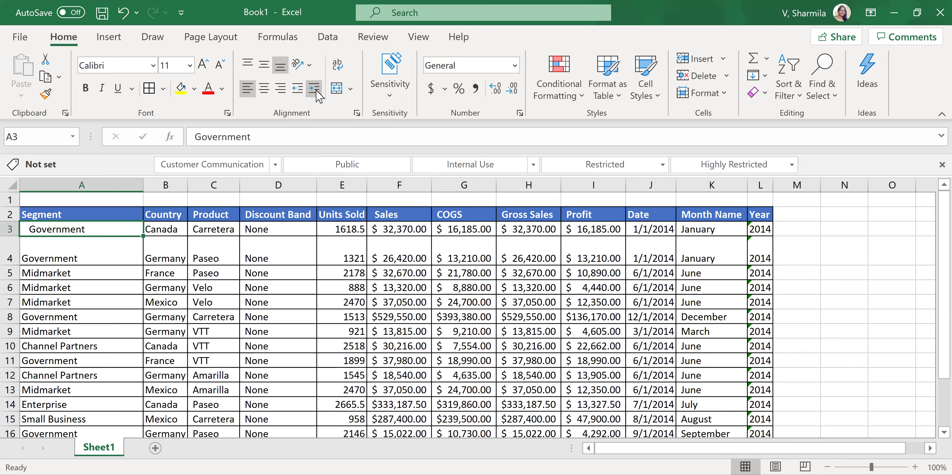
pyautogui.click(315, 89)
pyautogui.click(314, 89)
pyautogui.click(315, 89)
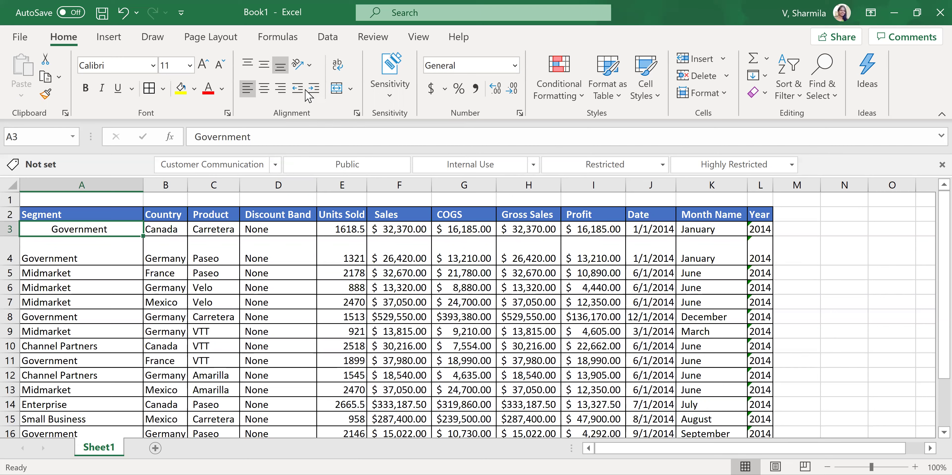
pyautogui.click(298, 91)
pyautogui.click(298, 90)
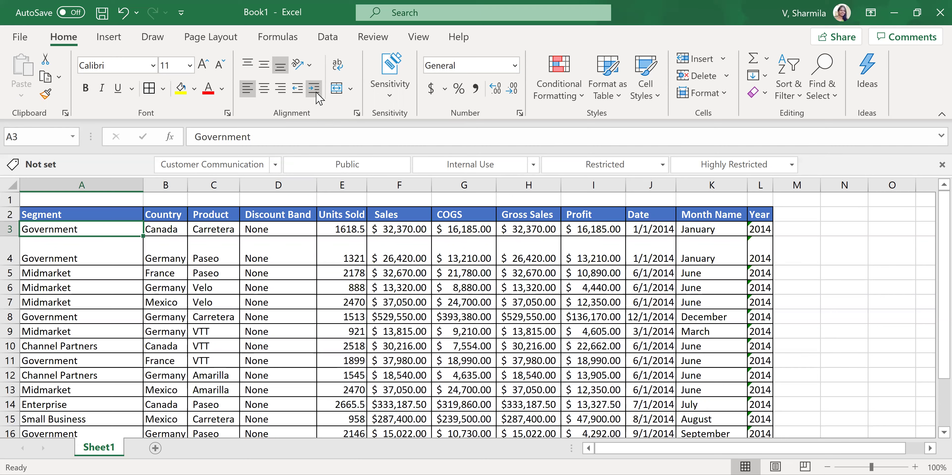
# Step: Increase the indent of the whole Segment column by four levels and remove the indent again
pyautogui.click(110, 184)
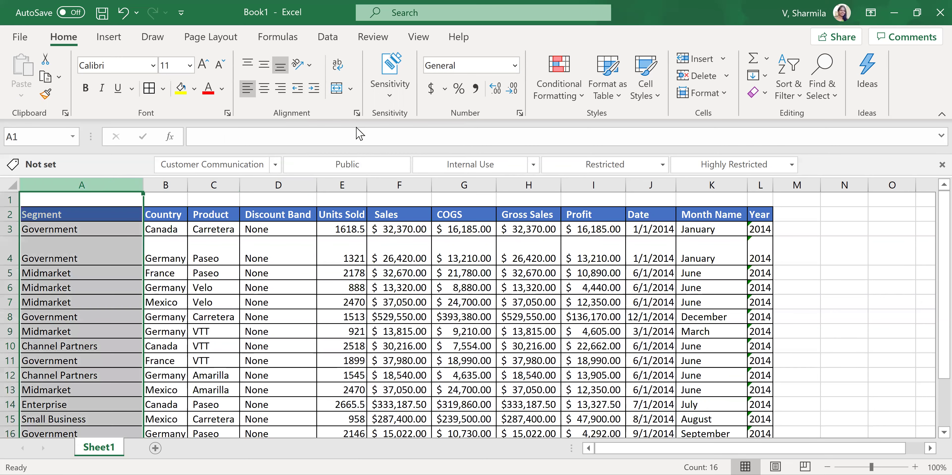
pyautogui.click(314, 88)
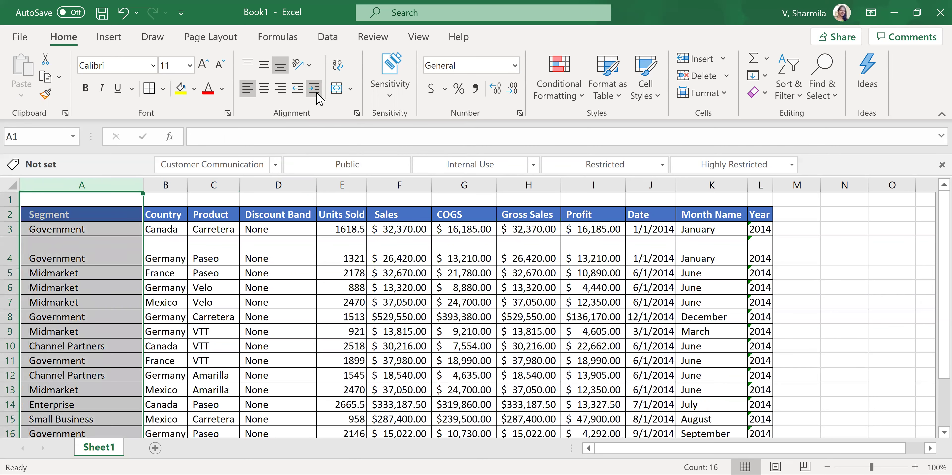
pyautogui.click(317, 94)
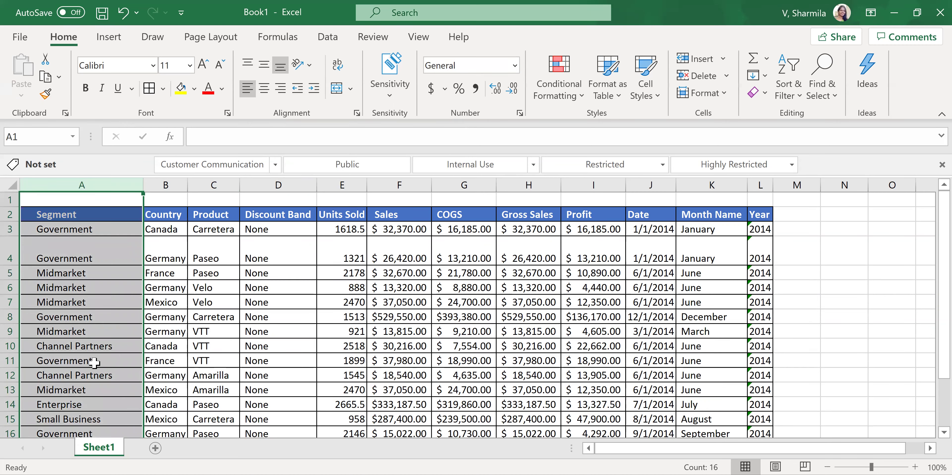
pyautogui.click(311, 92)
pyautogui.click(314, 97)
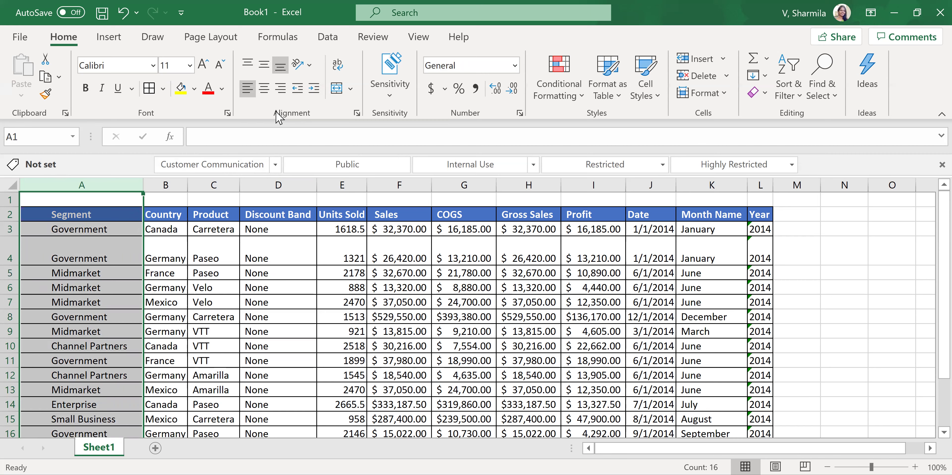
pyautogui.click(298, 96)
pyautogui.click(298, 93)
pyautogui.click(299, 93)
pyautogui.click(298, 93)
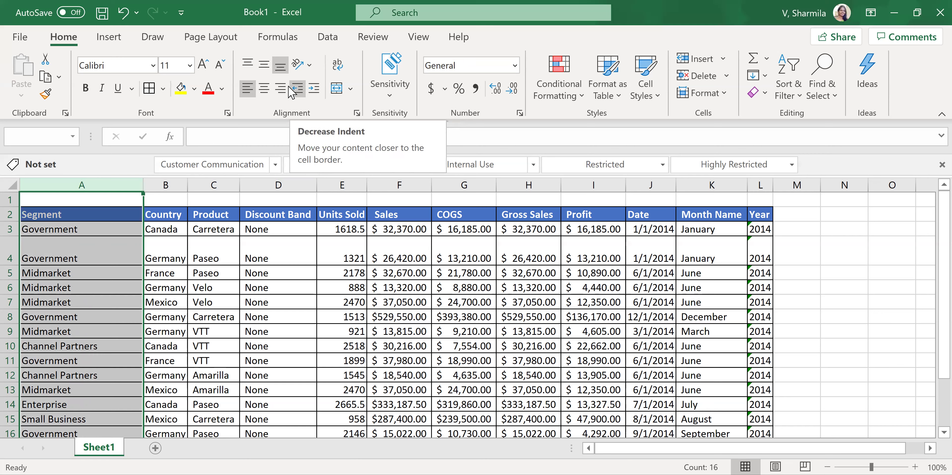
# Step: Narrow the Discount Band column until its header no longer fits in the cell
pyautogui.click(163, 272)
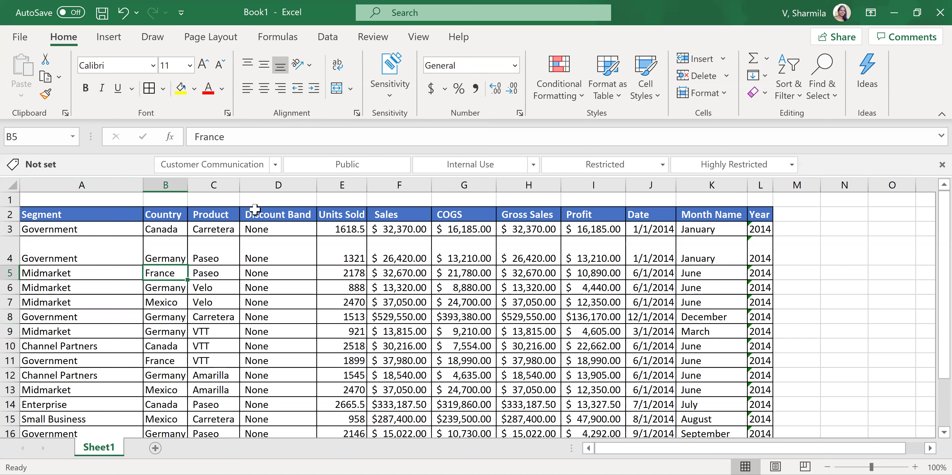
pyautogui.click(305, 185)
pyautogui.moveTo(316, 185); pyautogui.dragTo(282, 192)
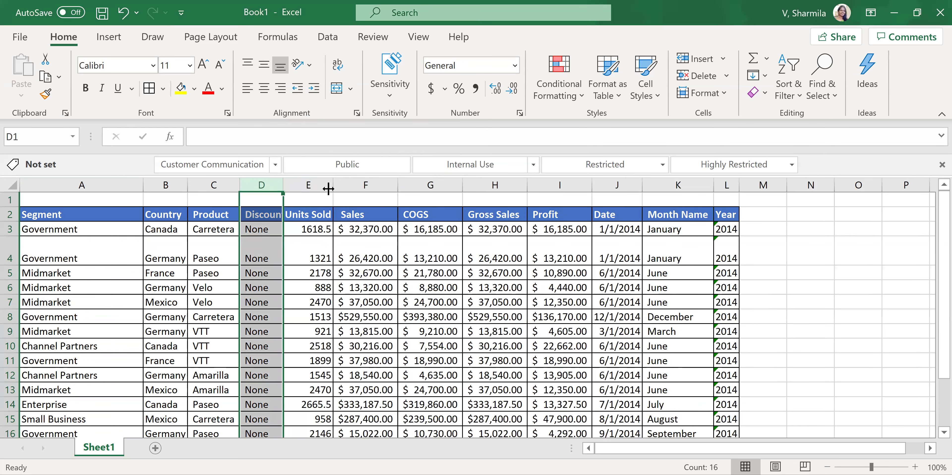
# Step: Wrap the text of the Discount Band header in D2 and turn the wrapping off again
pyautogui.click(254, 213)
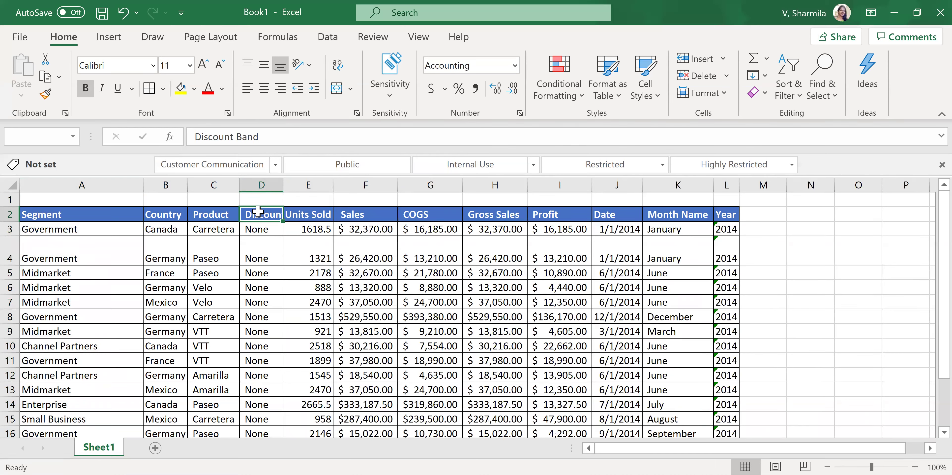
pyautogui.click(260, 185)
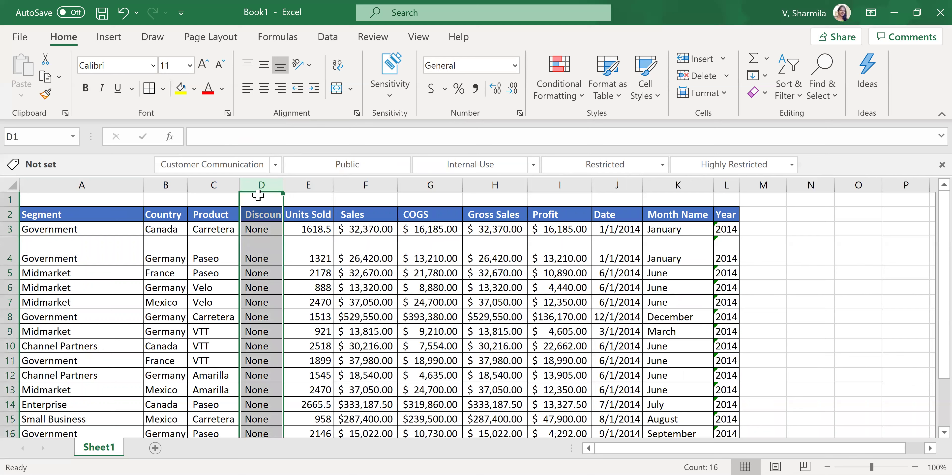
pyautogui.click(260, 216)
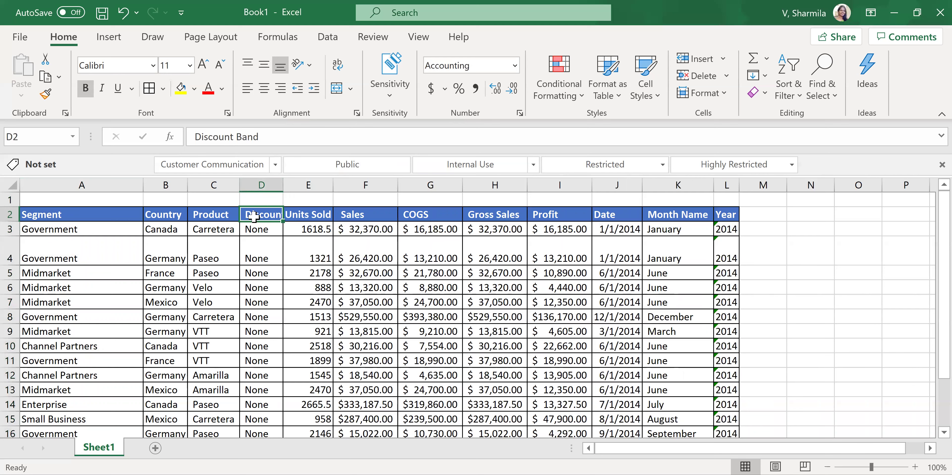
pyautogui.click(343, 69)
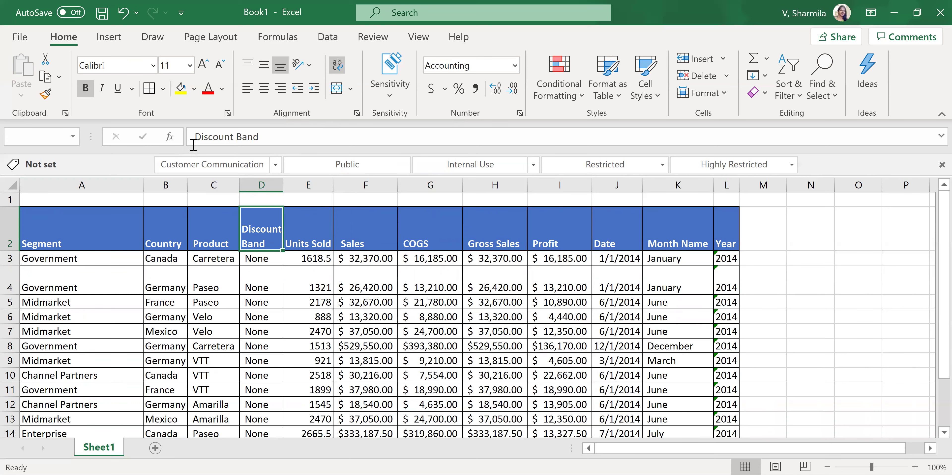
pyautogui.click(342, 68)
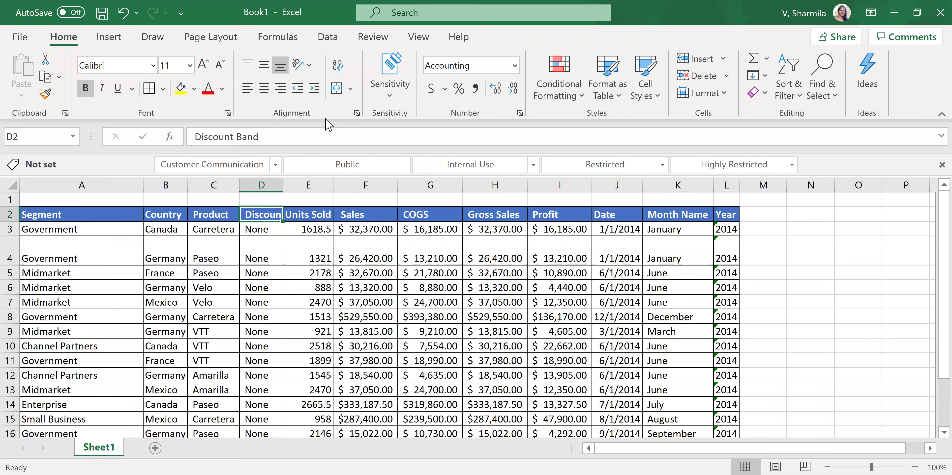
pyautogui.click(290, 332)
pyautogui.click(350, 89)
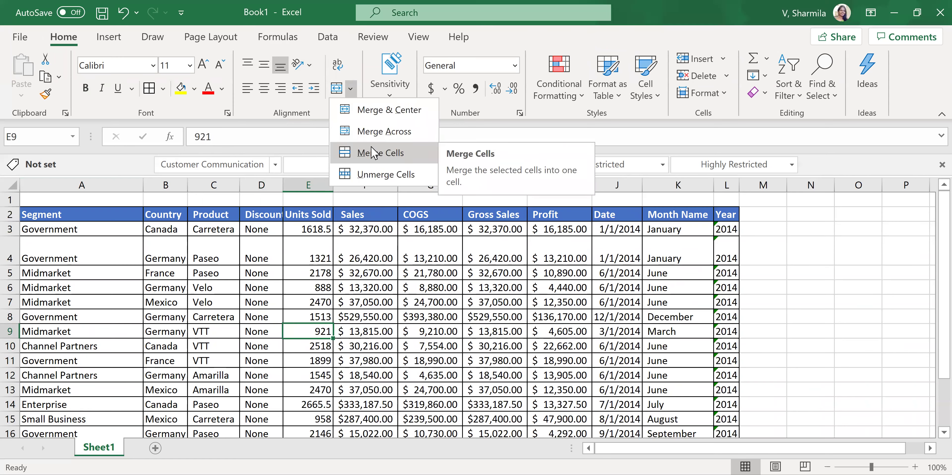
pyautogui.click(292, 310)
# Step: Merge and center cells A1:L1 above the table headers
pyautogui.moveTo(117, 200); pyautogui.dragTo(701, 203)
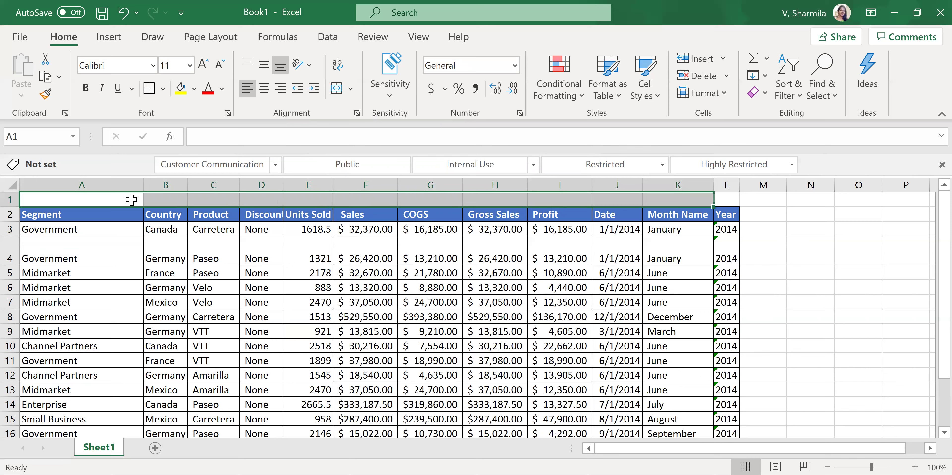
pyautogui.moveTo(98, 200); pyautogui.dragTo(725, 202)
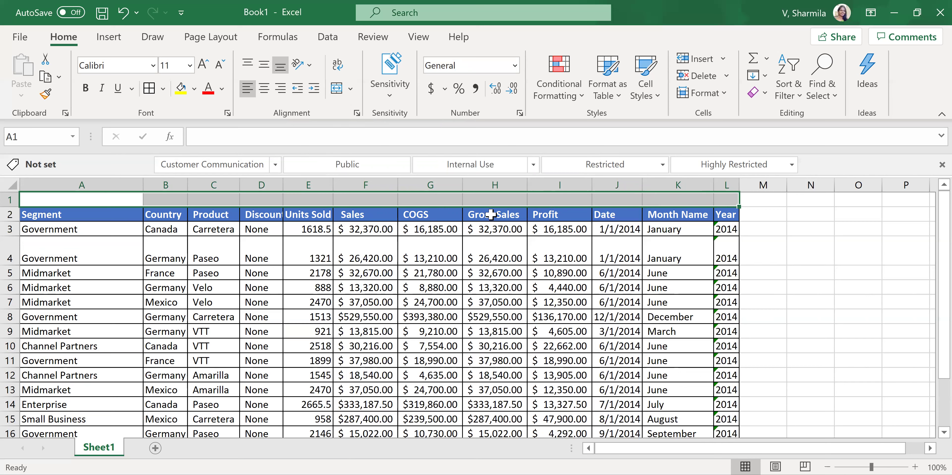
pyautogui.moveTo(72, 200); pyautogui.dragTo(727, 199)
pyautogui.click(351, 93)
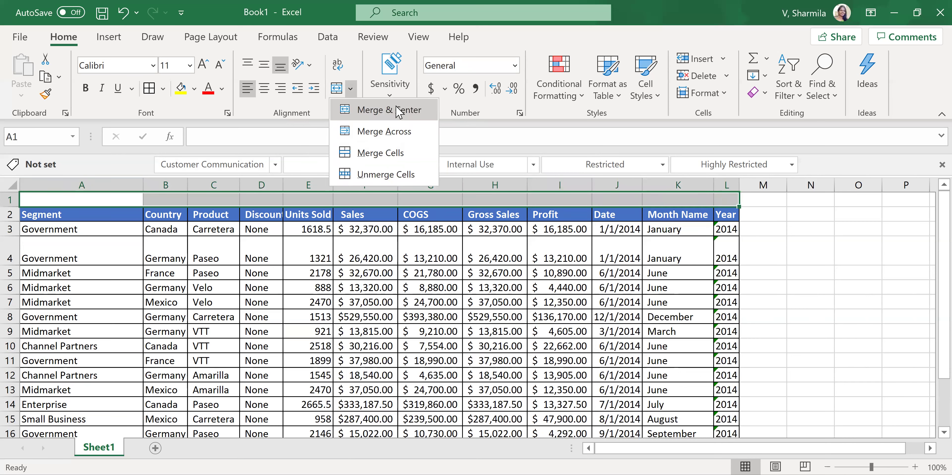
pyautogui.click(376, 107)
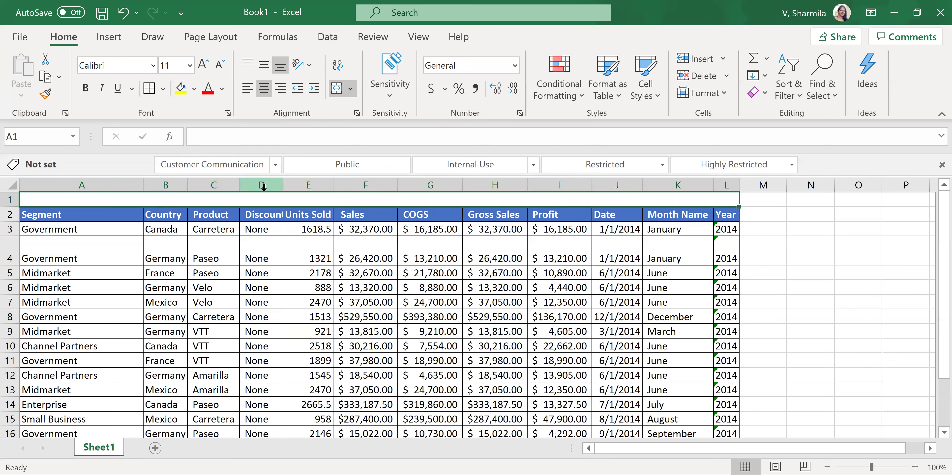
# Step: Enter the title "sales for the Quarter" in the merged cell A1
pyautogui.doubleClick(275, 200)
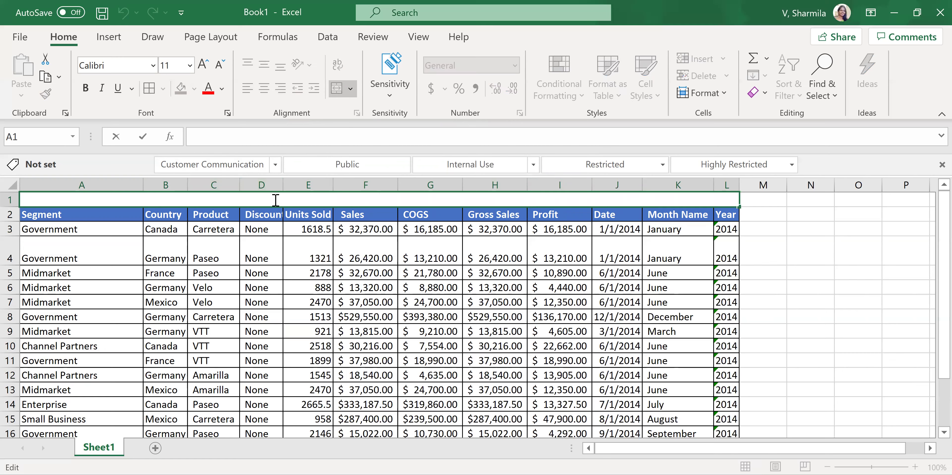
pyautogui.write('sales for he')
pyautogui.press('BackSpace')
pyautogui.press('BackSpace')
pyautogui.write('the Quarter')
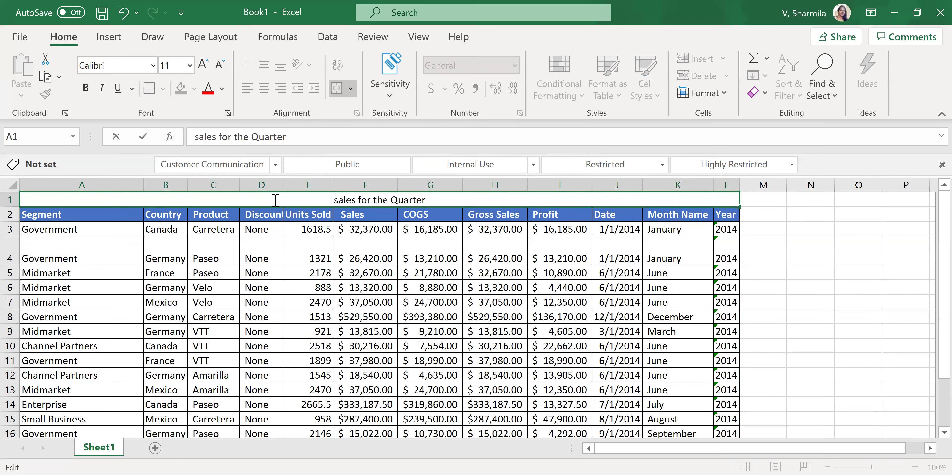
pyautogui.press('Return')
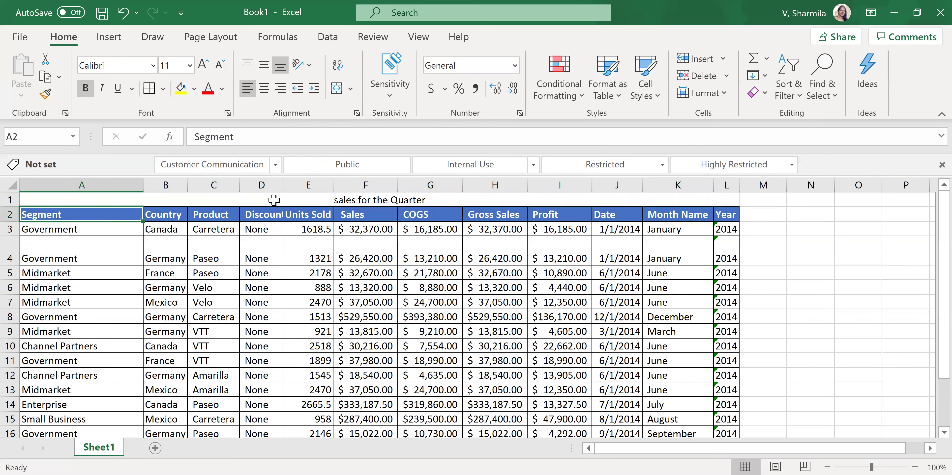
pyautogui.click(348, 200)
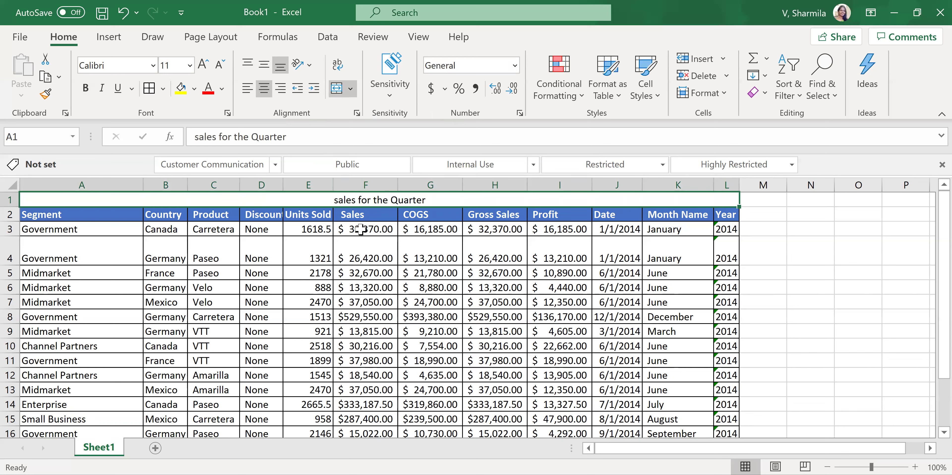
pyautogui.click(350, 88)
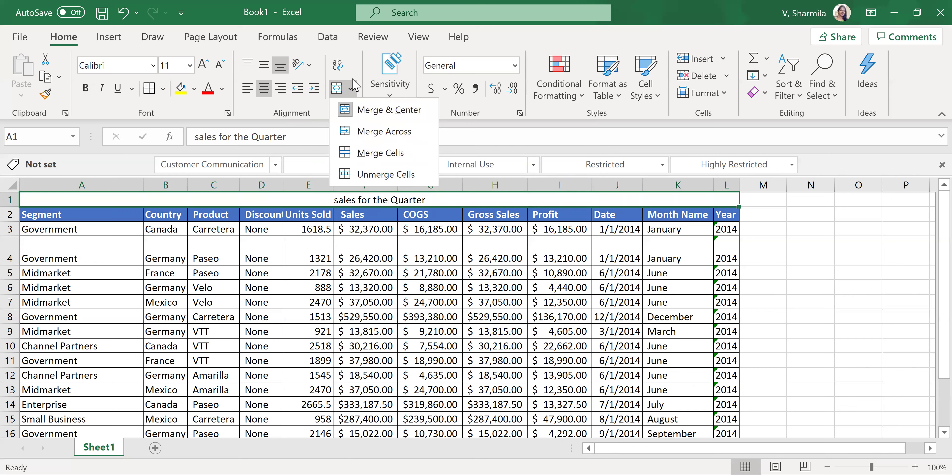
pyautogui.click(782, 205)
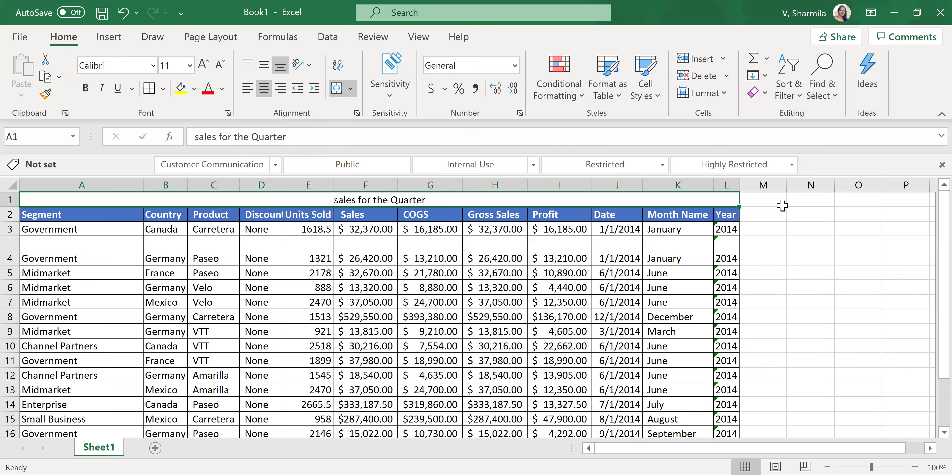
# Step: Merge and center the empty block M1:O4 beside the table into a single cell
pyautogui.moveTo(769, 203); pyautogui.dragTo(856, 242)
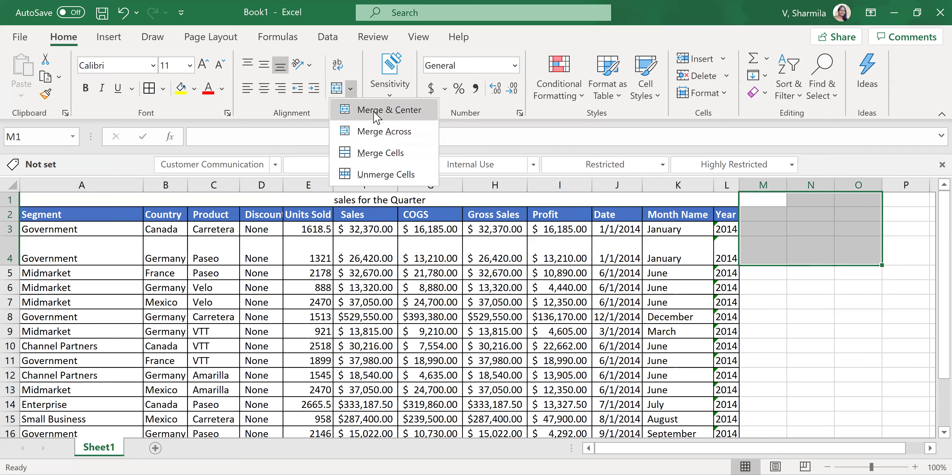
pyautogui.click(377, 117)
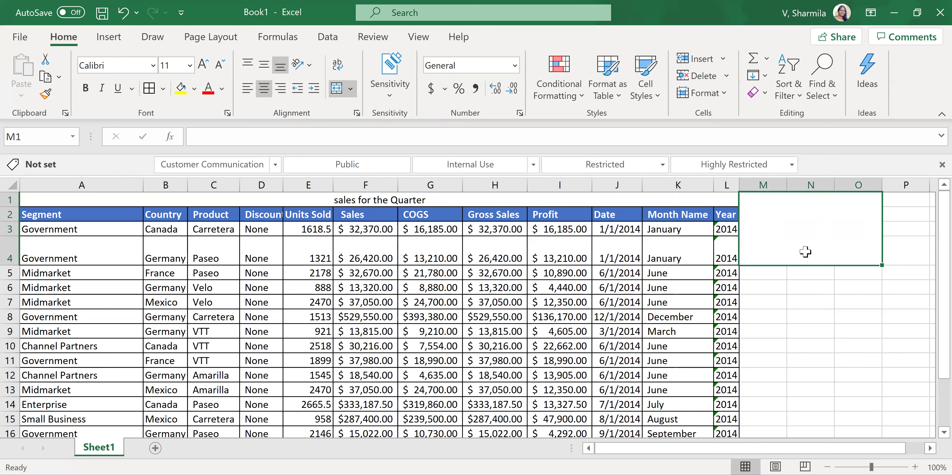
pyautogui.doubleClick(783, 213)
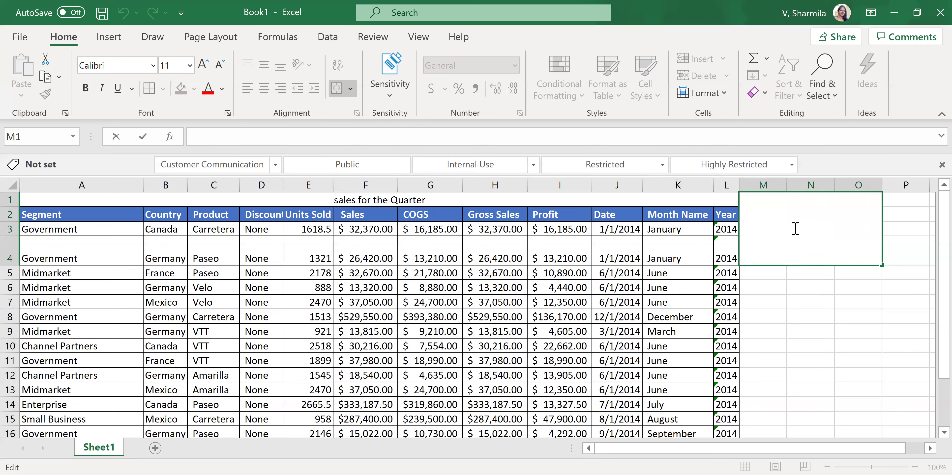
pyautogui.click(792, 285)
pyautogui.click(801, 242)
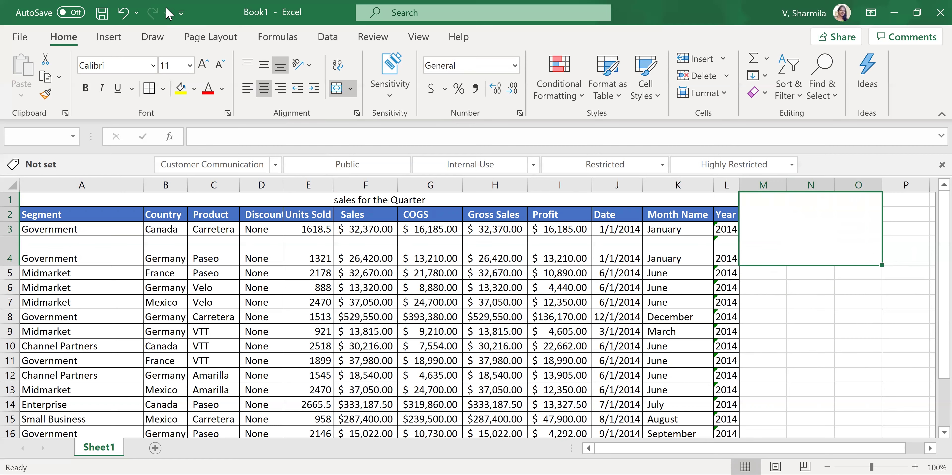
# Step: Undo the last empty entry in M1:O4 and the merging of that block, using the undo history for the merge
pyautogui.click(125, 15)
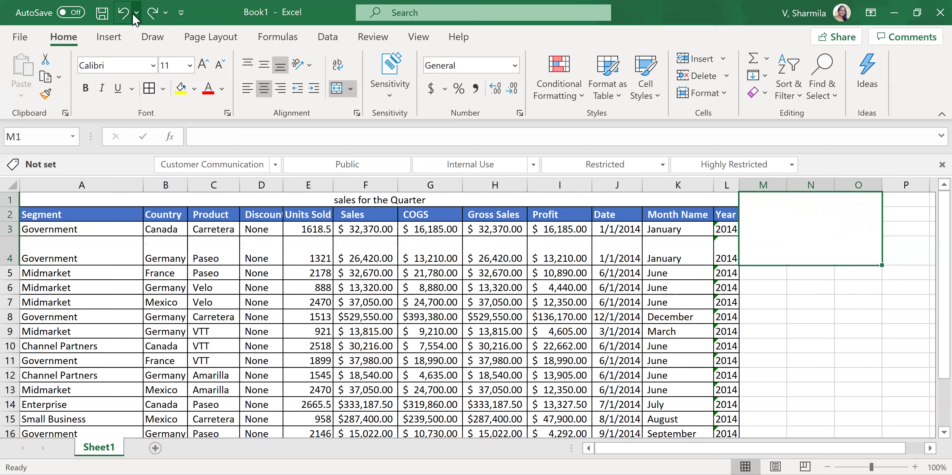
pyautogui.click(136, 14)
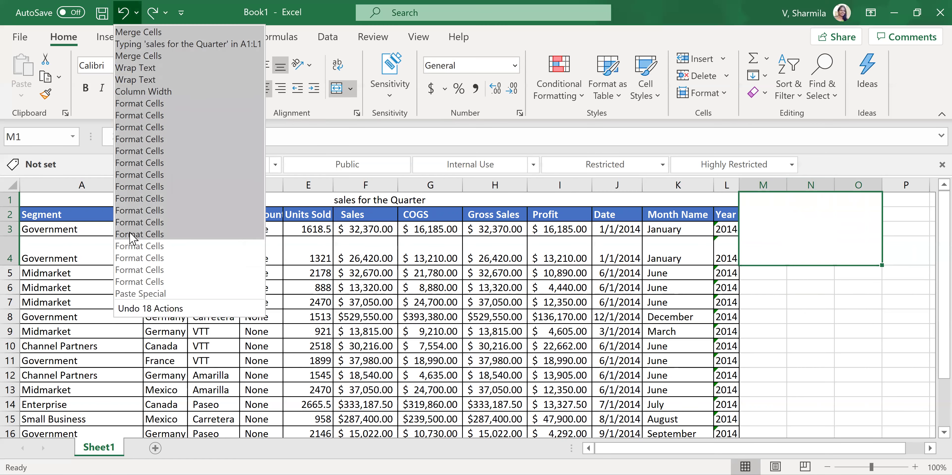
pyautogui.click(133, 33)
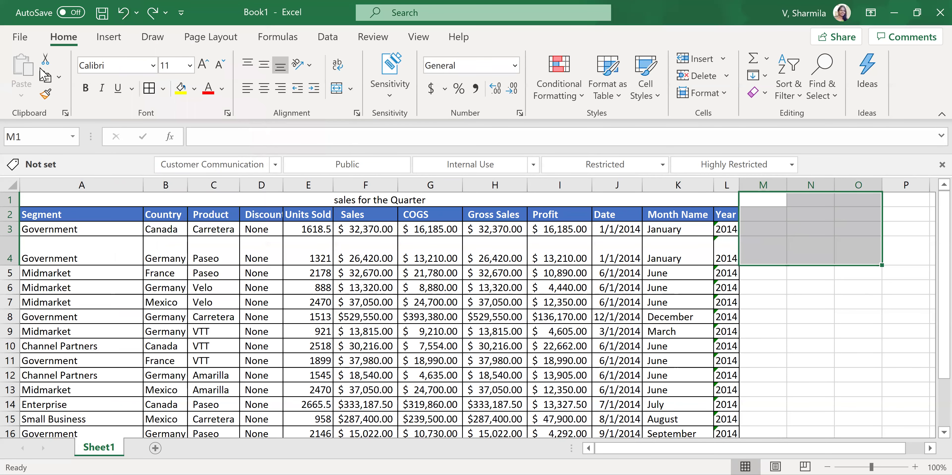
# Step: Redo only the merging of cells M1:O4 from the redo history
pyautogui.click(136, 19)
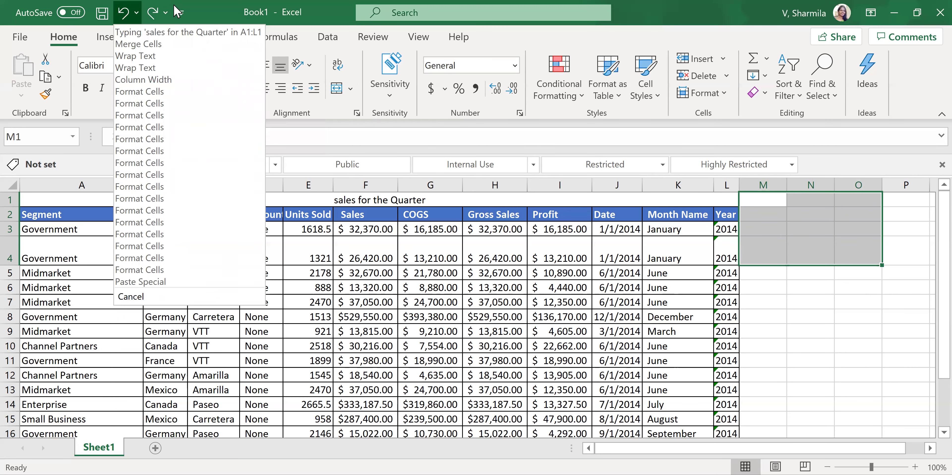
pyautogui.click(166, 12)
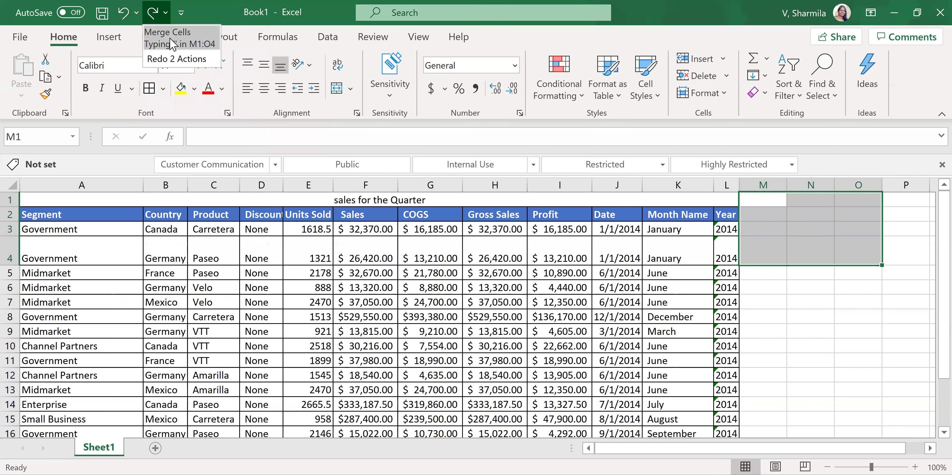
pyautogui.click(167, 13)
pyautogui.click(166, 14)
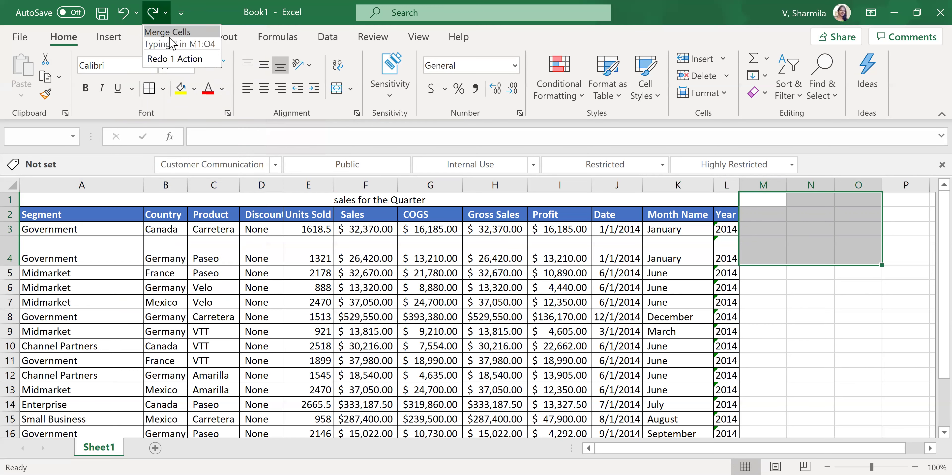
pyautogui.click(170, 37)
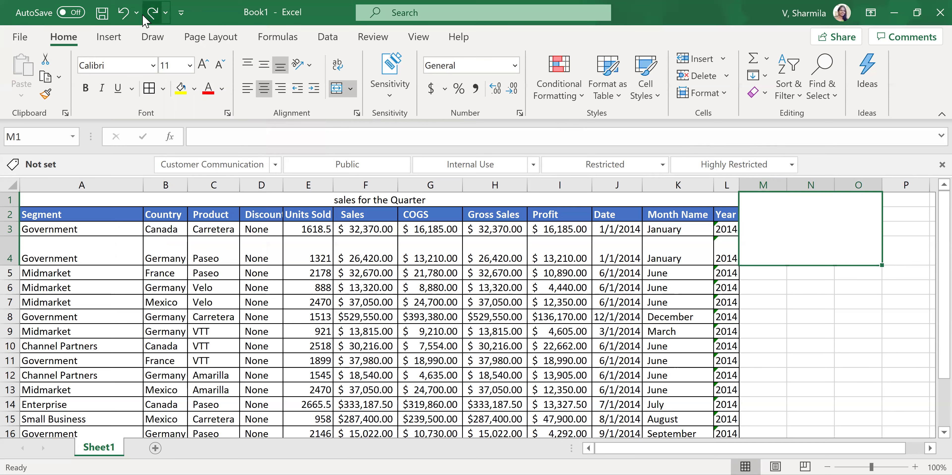
# Step: Undo only the merging of the empty block M1:O4 from the undo history
pyautogui.click(136, 13)
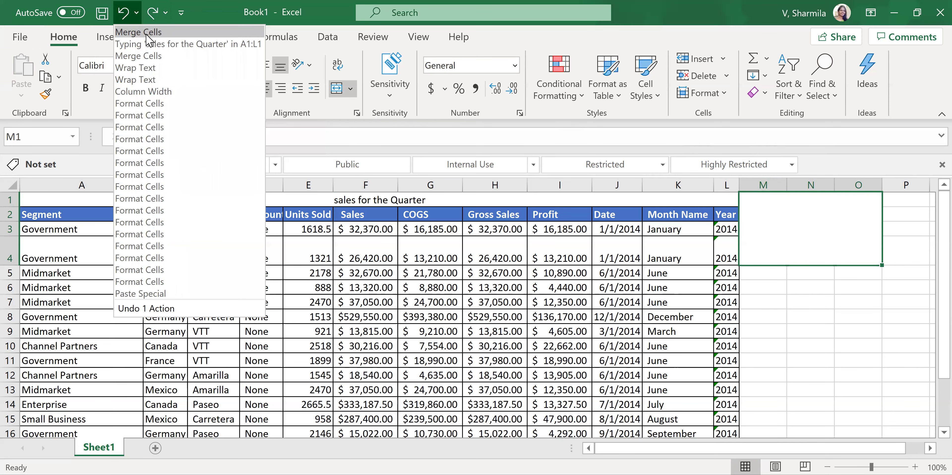
pyautogui.click(146, 33)
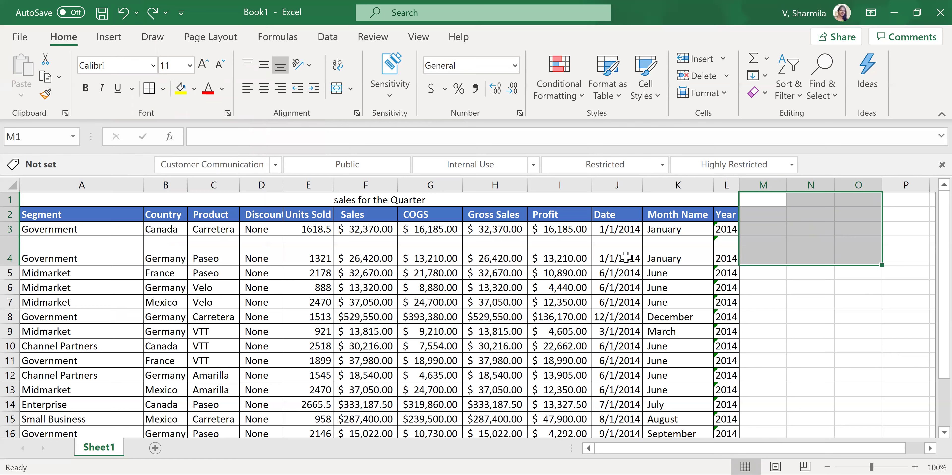
pyautogui.click(648, 290)
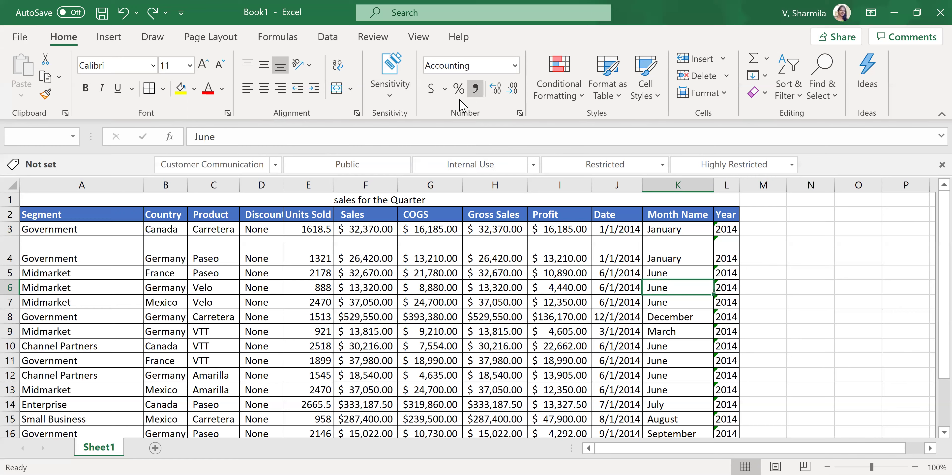
# Step: Examine the accounting currency presets and the full list of currency symbols, including the Indian rupee entries, without applying a format
pyautogui.click(473, 90)
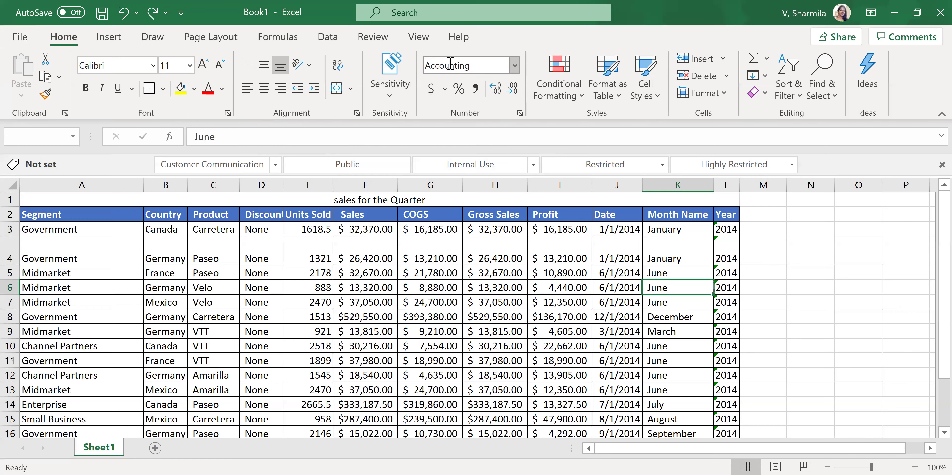
pyautogui.click(445, 90)
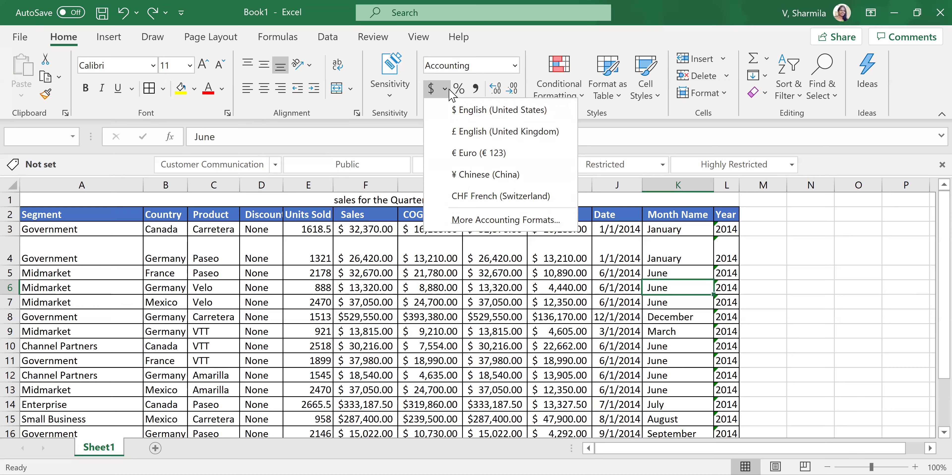
pyautogui.click(486, 222)
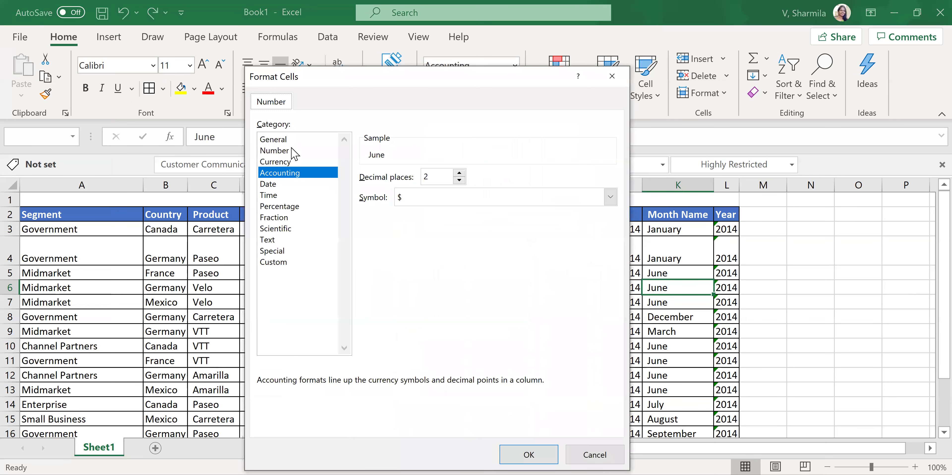
pyautogui.click(453, 200)
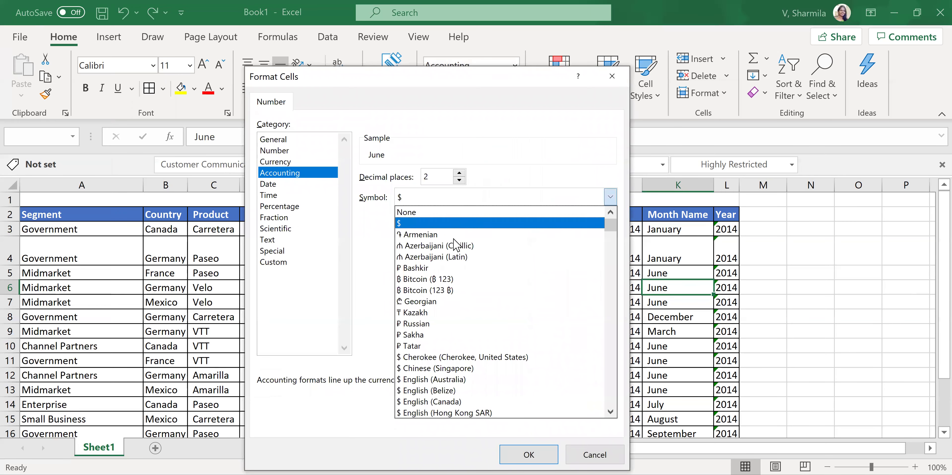
pyautogui.scroll(-15, 480, 295)
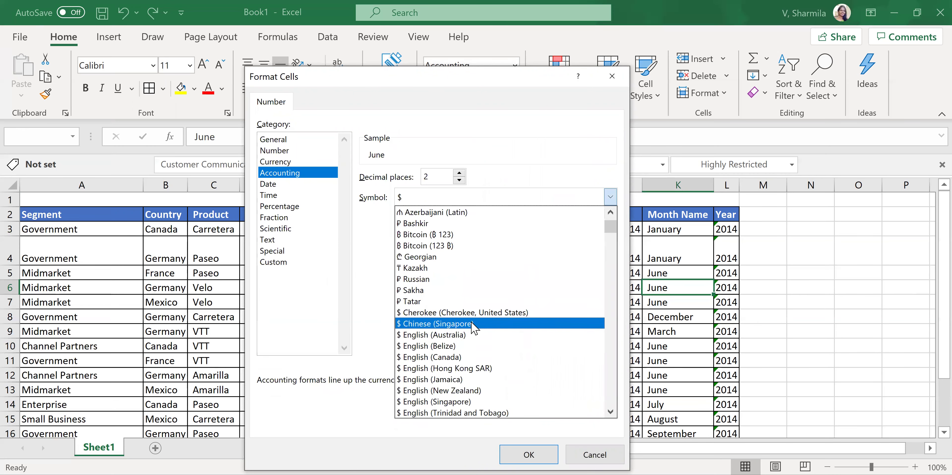
pyautogui.scroll(-12, 495, 360)
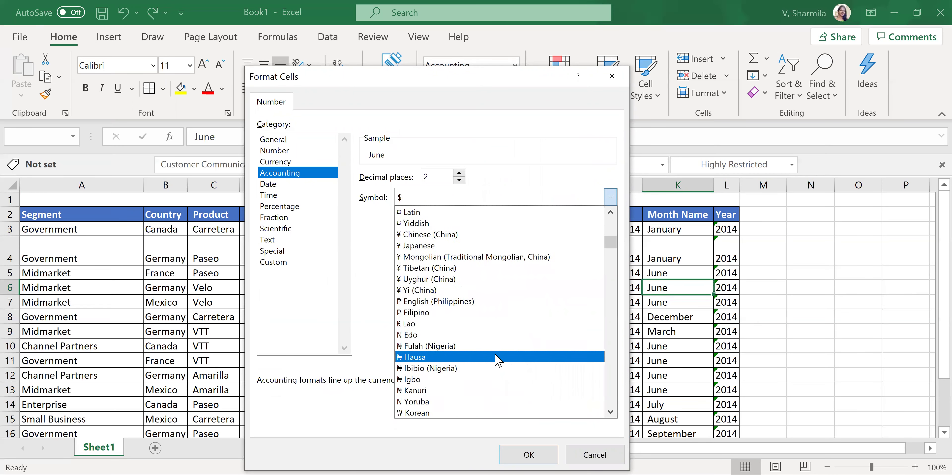
pyautogui.scroll(-15, 497, 366)
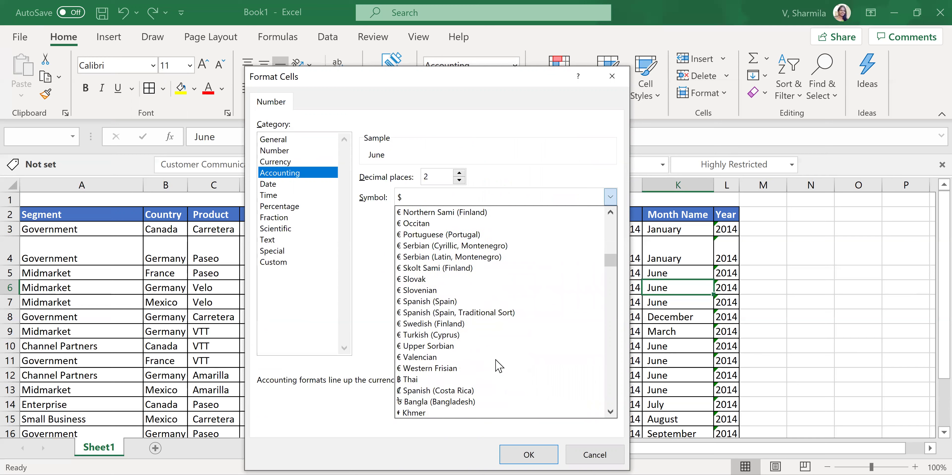
pyautogui.scroll(-2, 463, 340)
pyautogui.scroll(1, 443, 251)
pyautogui.scroll(1, 436, 255)
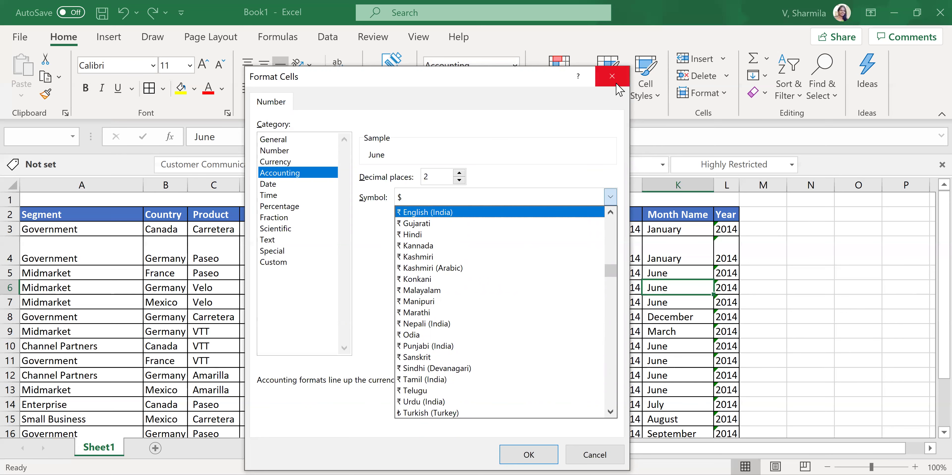
pyautogui.click(623, 77)
pyautogui.click(623, 76)
# Step: Apply the $ English (United States) accounting format to the Units Sold values in E3:E17
pyautogui.moveTo(314, 233); pyautogui.dragTo(309, 407)
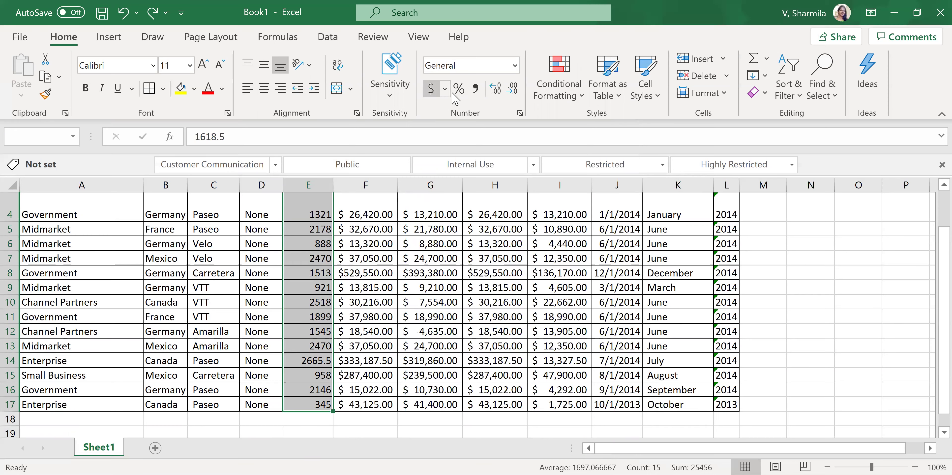
pyautogui.click(445, 96)
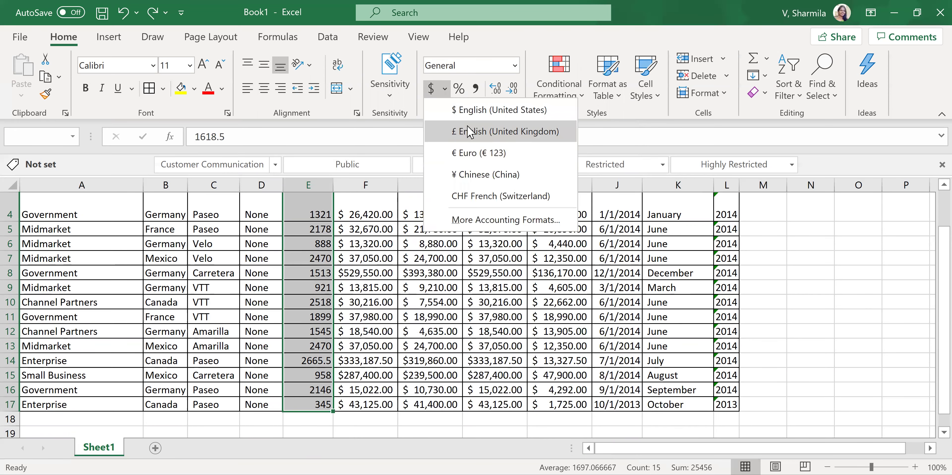
pyautogui.click(469, 112)
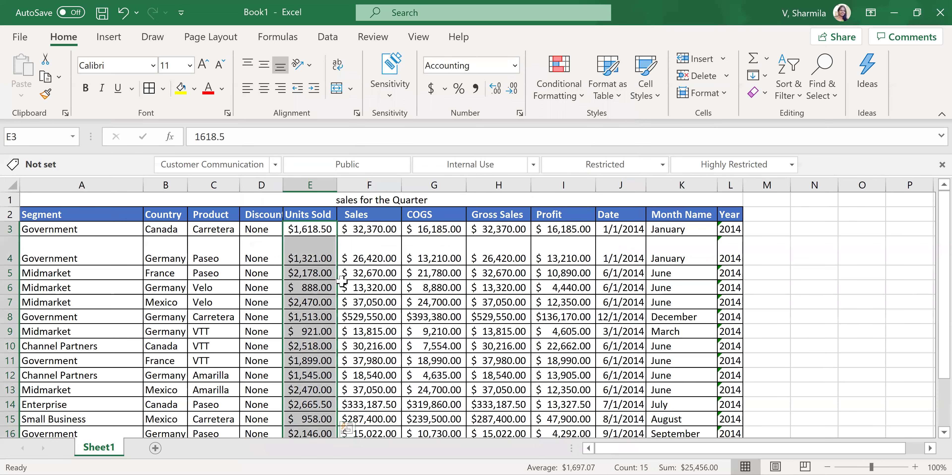
# Step: Format the Units Sold values in E3:E17 as Number with 0 decimal places
pyautogui.click(446, 89)
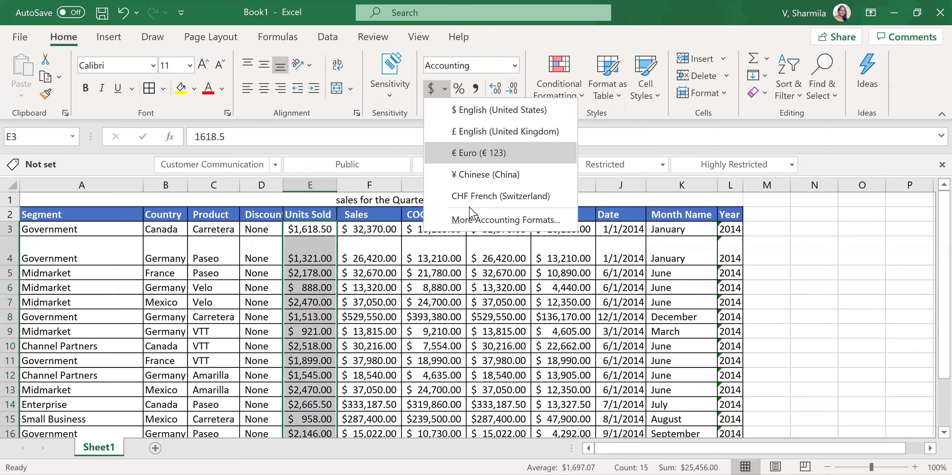
pyautogui.click(466, 222)
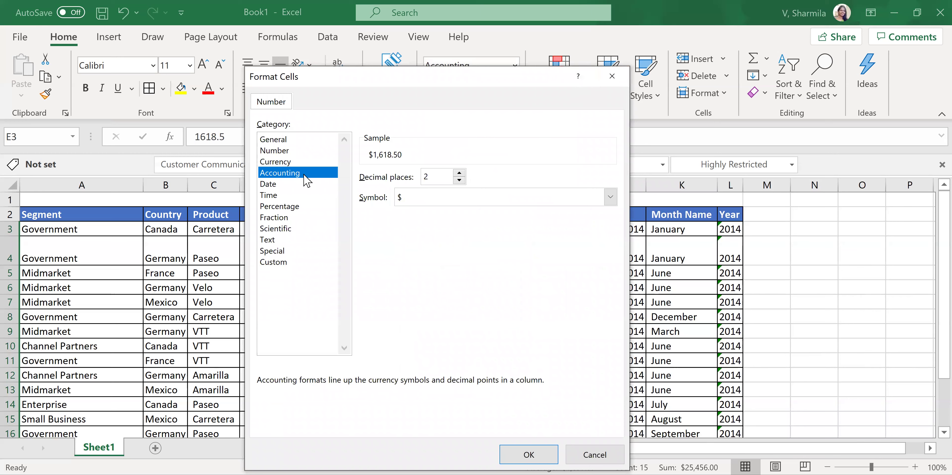
pyautogui.click(288, 152)
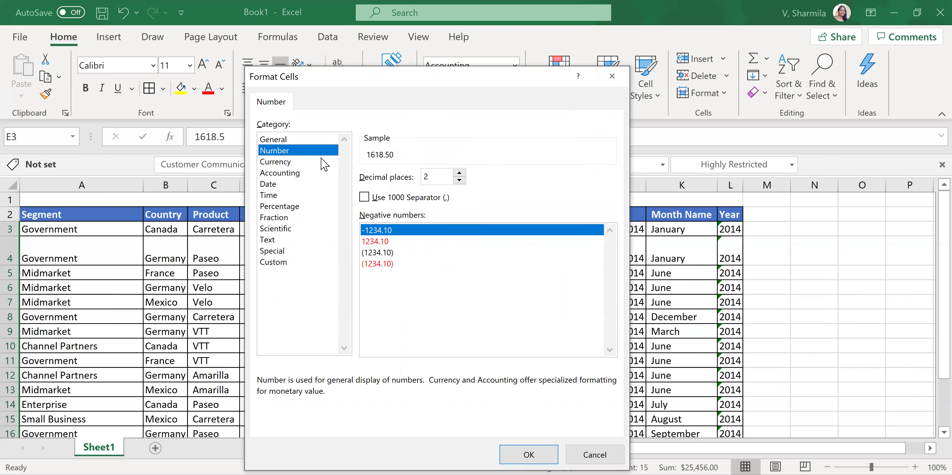
pyautogui.click(459, 180)
pyautogui.click(458, 180)
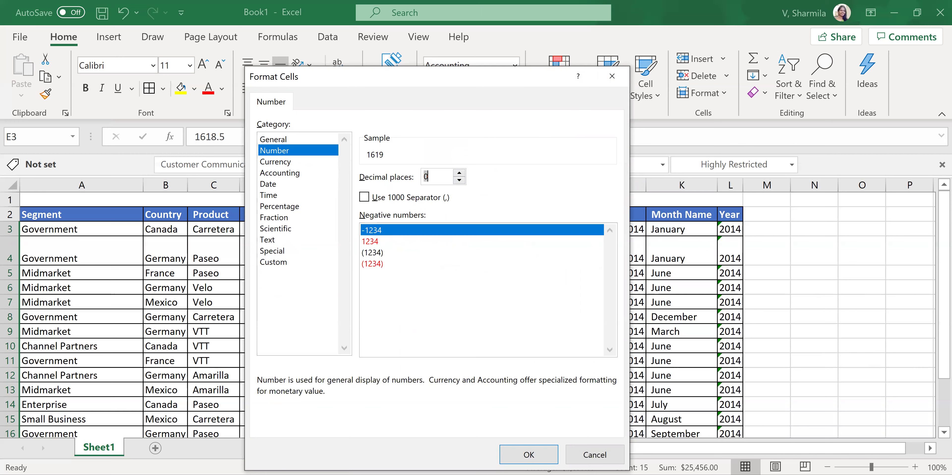
pyautogui.click(529, 455)
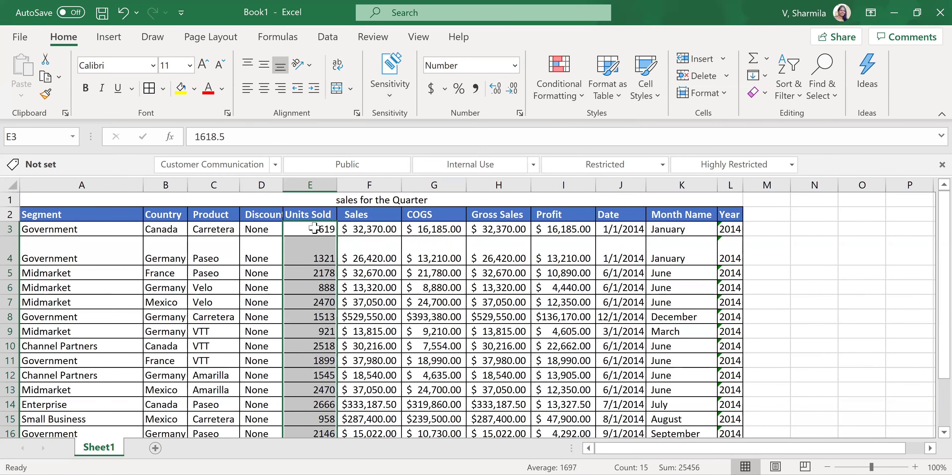
# Step: Try the percentage format on the Units Sold values and undo it
pyautogui.click(444, 89)
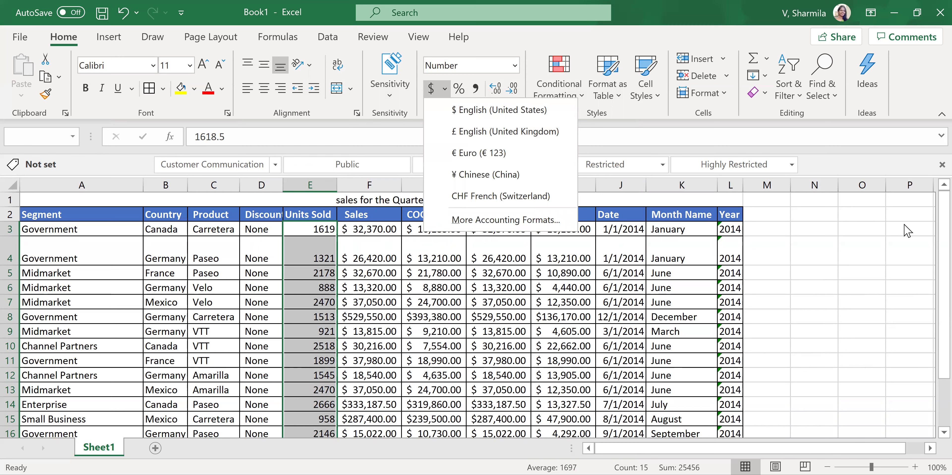
pyautogui.click(459, 89)
pyautogui.click(458, 89)
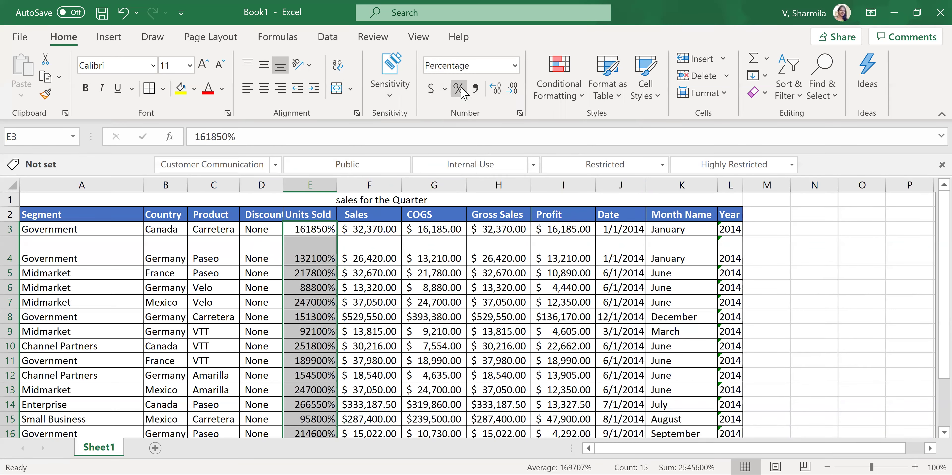
pyautogui.hotkey('ctrl', 'z')
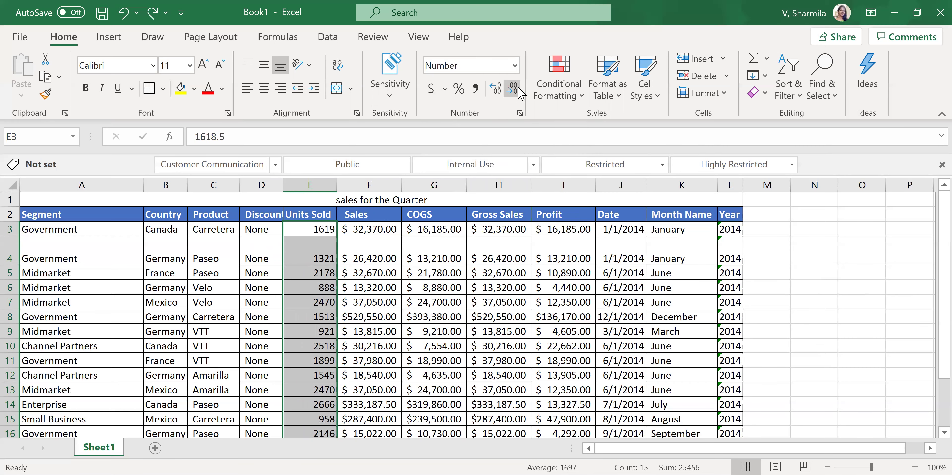
# Step: Increase the precision of the Sales values in F3:F17 by two decimal places
pyautogui.click(435, 316)
pyautogui.moveTo(376, 231); pyautogui.dragTo(373, 429)
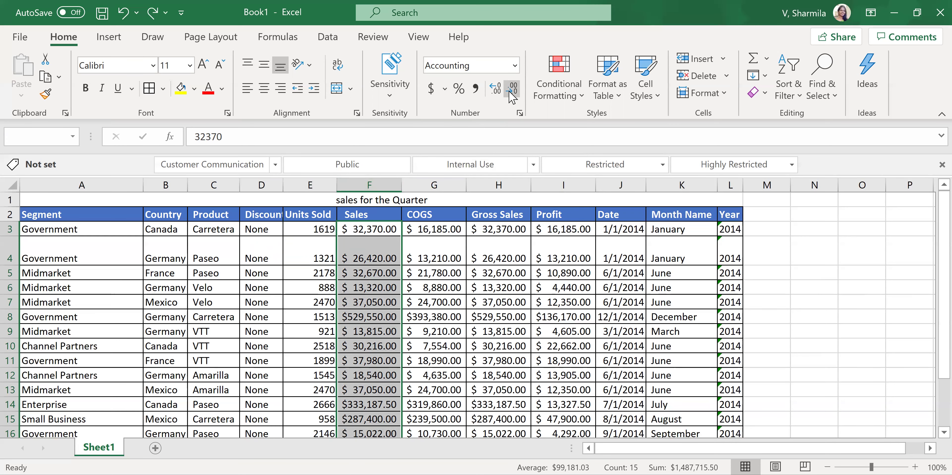
pyautogui.click(499, 93)
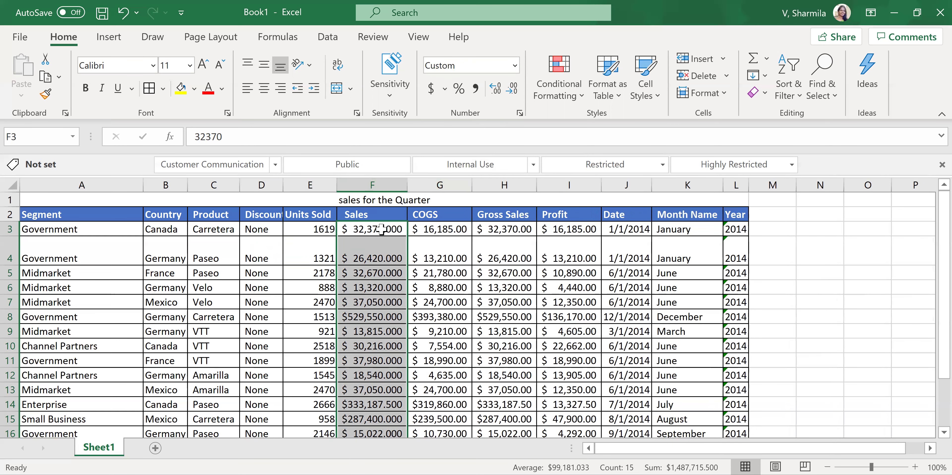
pyautogui.click(499, 94)
# Step: Reduce the Sales values in F3:F17 to whole dollars with no decimal places
pyautogui.click(513, 93)
pyautogui.click(513, 94)
pyautogui.click(513, 93)
pyautogui.click(513, 93)
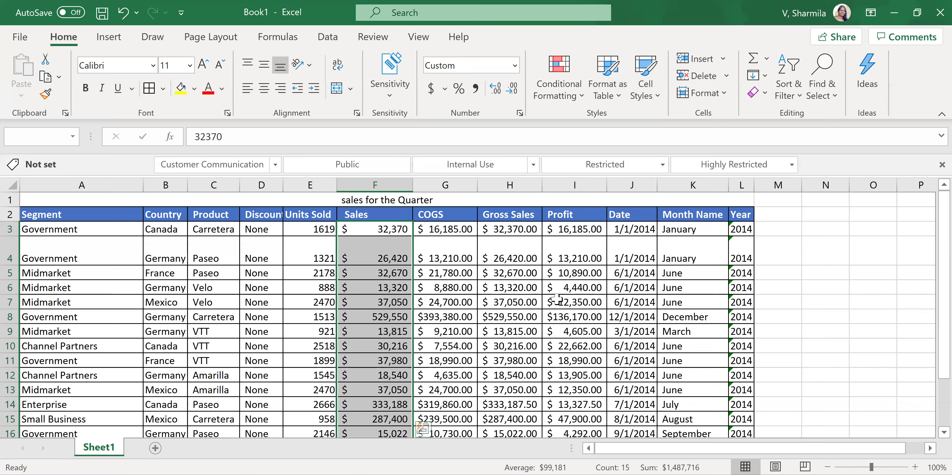
pyautogui.hotkey('alt', 'r')
pyautogui.click(667, 303)
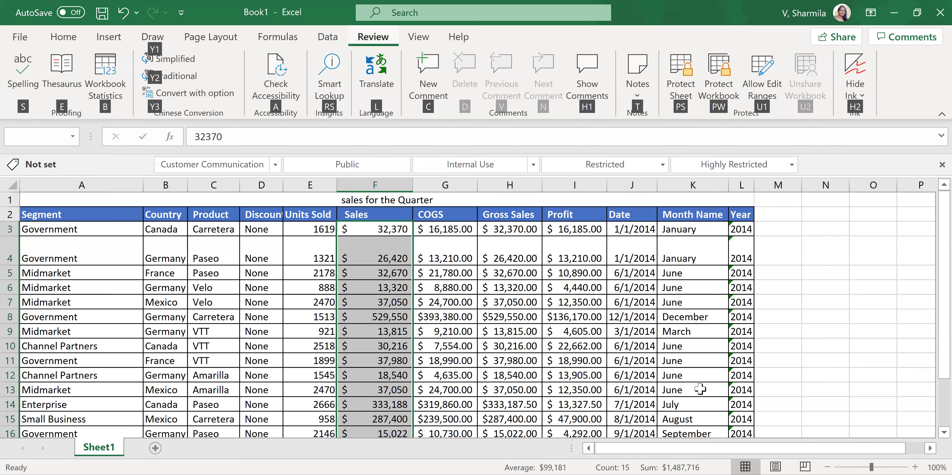